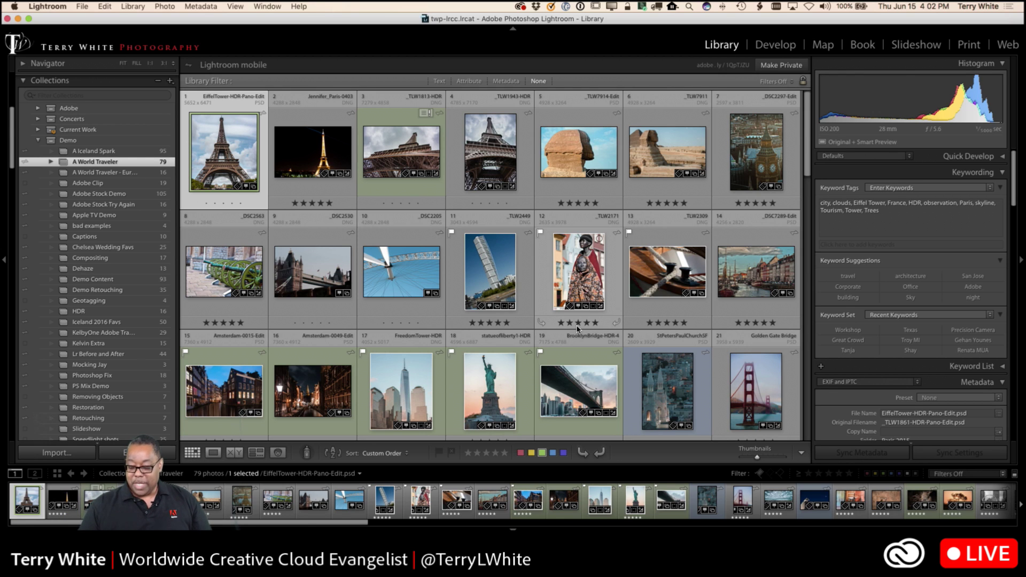
# Step: Select the four adjacent Hong Kong photos from _TLW3360 through _TLW3533-HDR as one continuous range
pyautogui.scroll(-3, 613, 331)
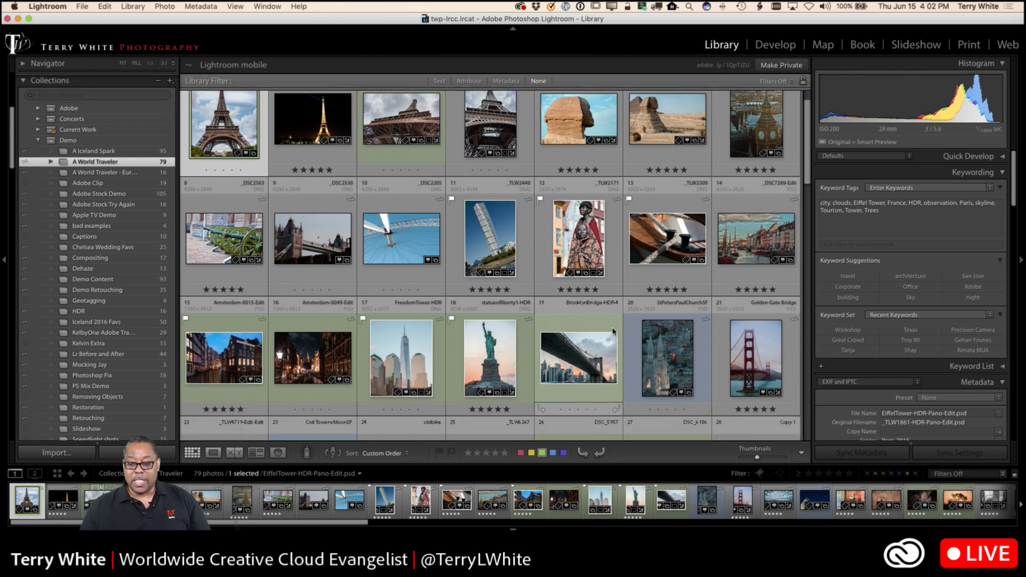
pyautogui.scroll(-10, 614, 332)
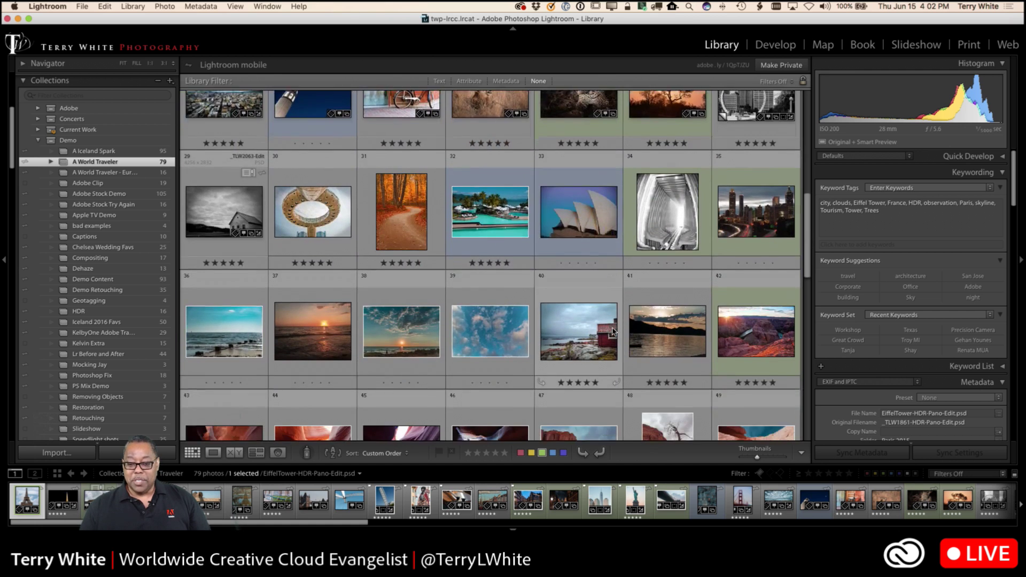
pyautogui.scroll(-4, 613, 331)
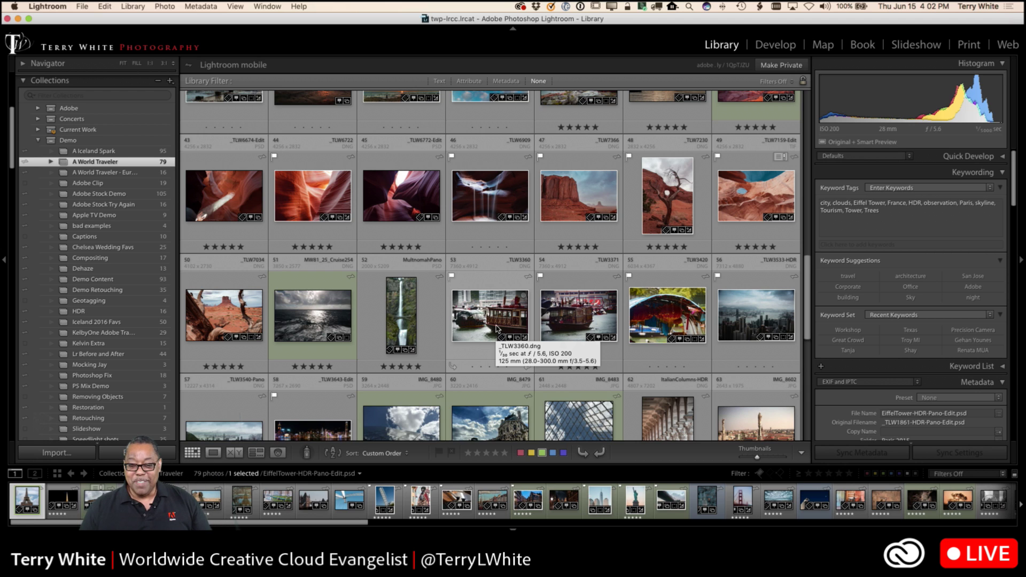
pyautogui.click(497, 329)
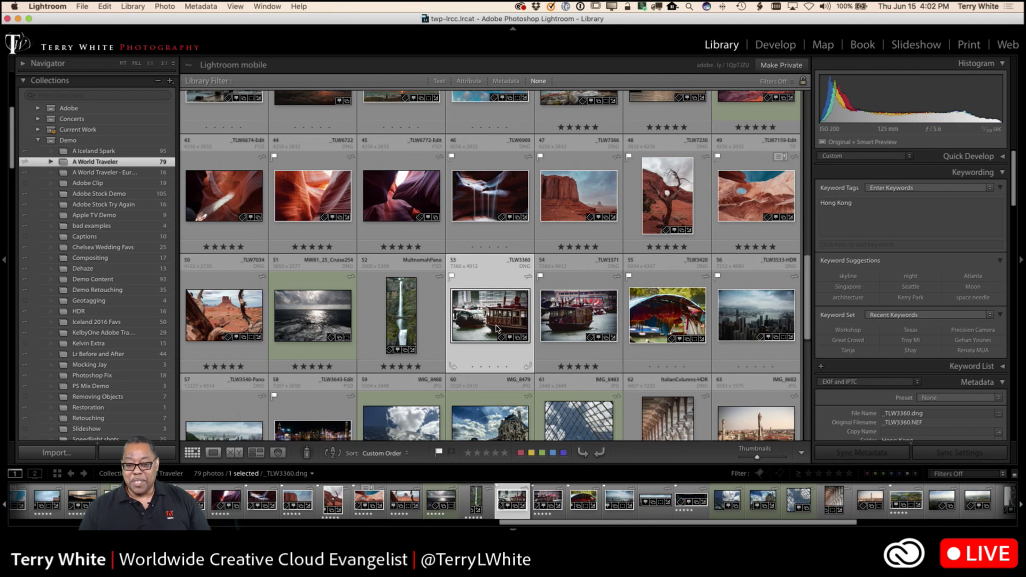
pyautogui.keyDown('shift'); pyautogui.click(743, 318); pyautogui.keyUp('shift')
# Step: Select photo _TLW3360 alone and add _TLW3420, _TLW3533-HDR and _TLW3371 to the selection one by one
pyautogui.click(417, 320)
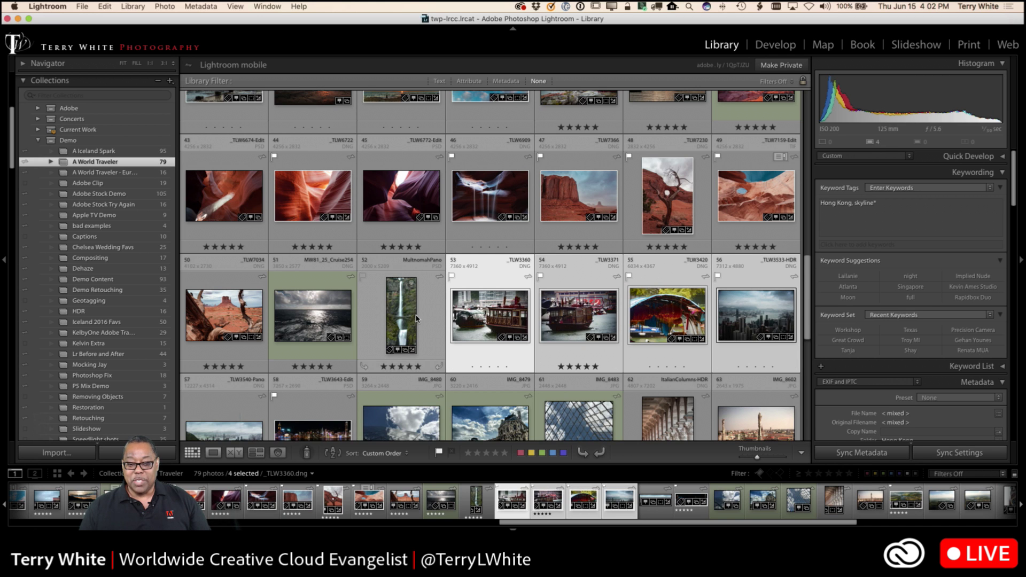
pyautogui.click(474, 318)
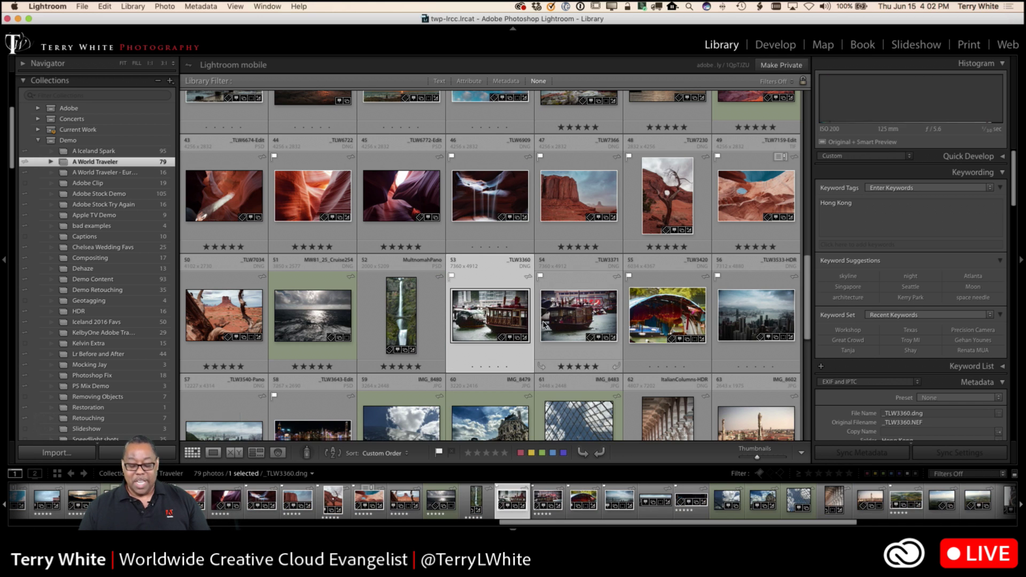
pyautogui.keyDown('super'); pyautogui.click(652, 329); pyautogui.keyUp('super')
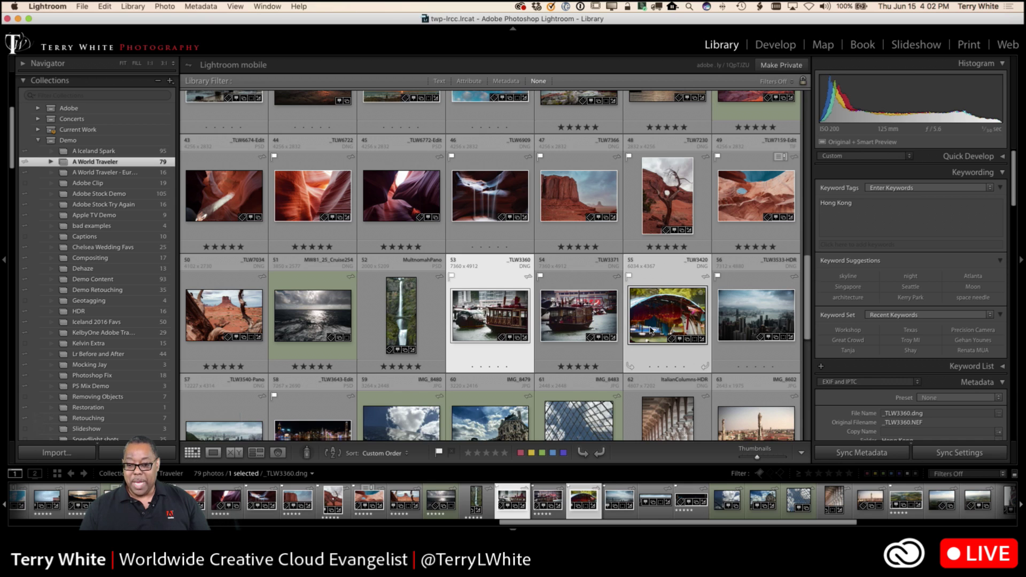
pyautogui.keyDown('super'); pyautogui.click(715, 324); pyautogui.keyUp('super')
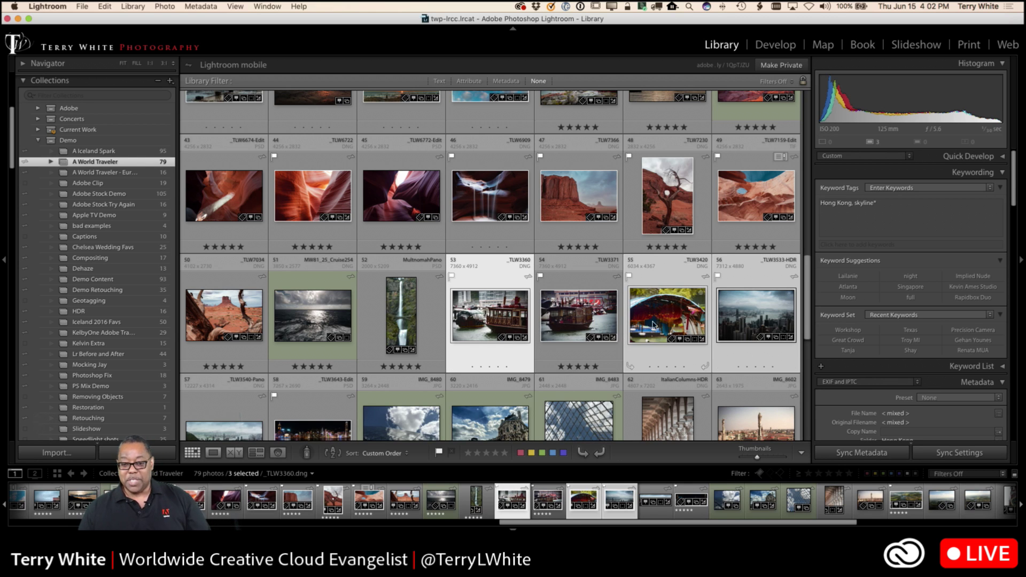
pyautogui.keyDown('super'); pyautogui.click(565, 313); pyautogui.keyUp('super')
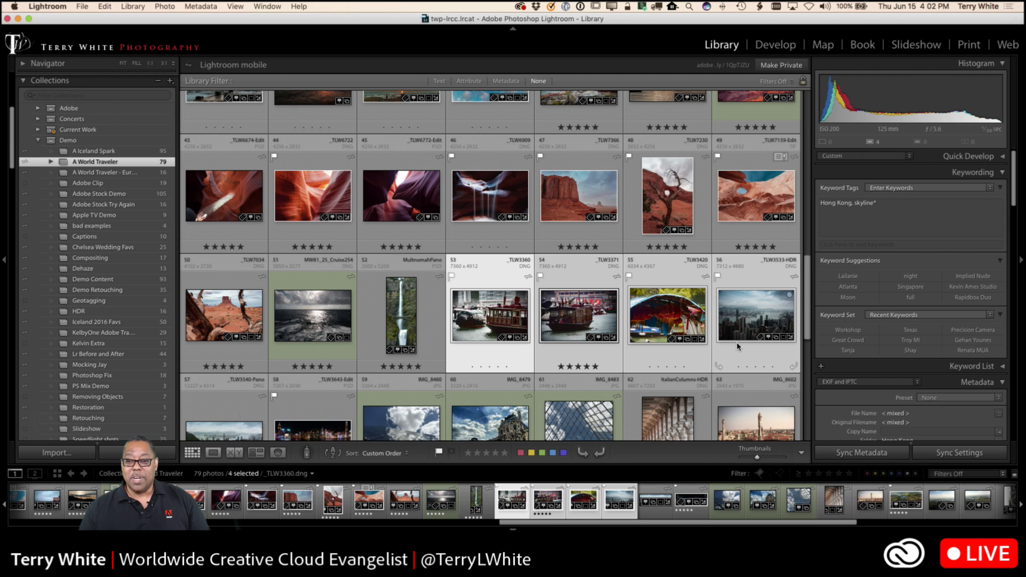
# Step: Go to the Print module and set it to use only the Selected Photos
pyautogui.click(969, 45)
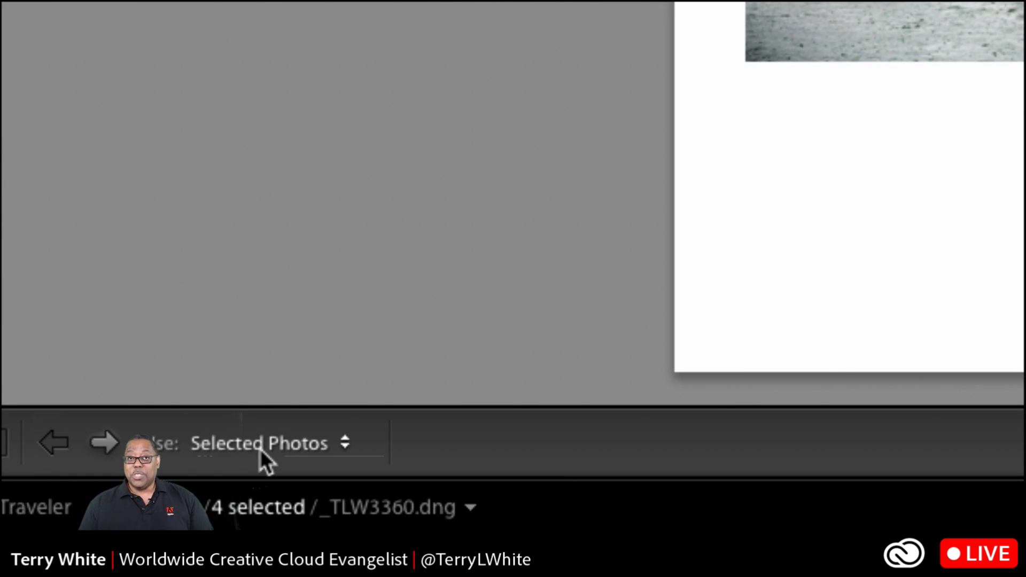
pyautogui.click(339, 441)
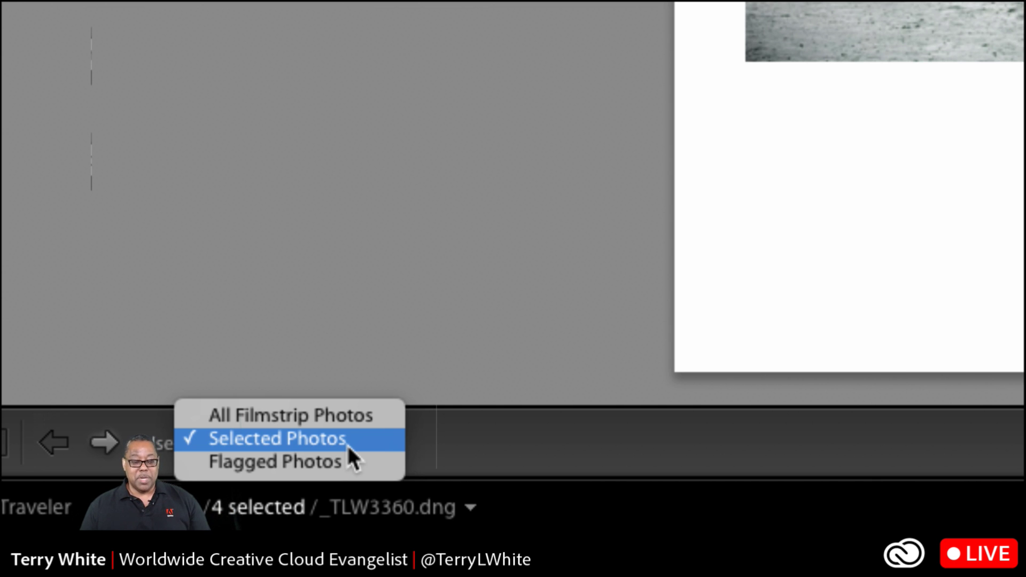
pyautogui.click(346, 443)
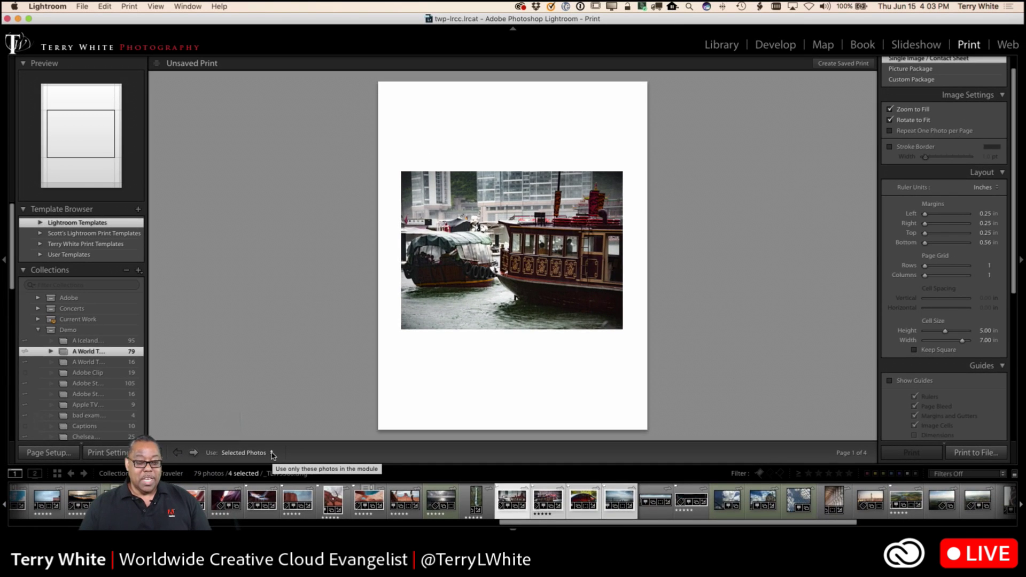
# Step: Preview the second and third print pages and return to the first page
pyautogui.click(194, 453)
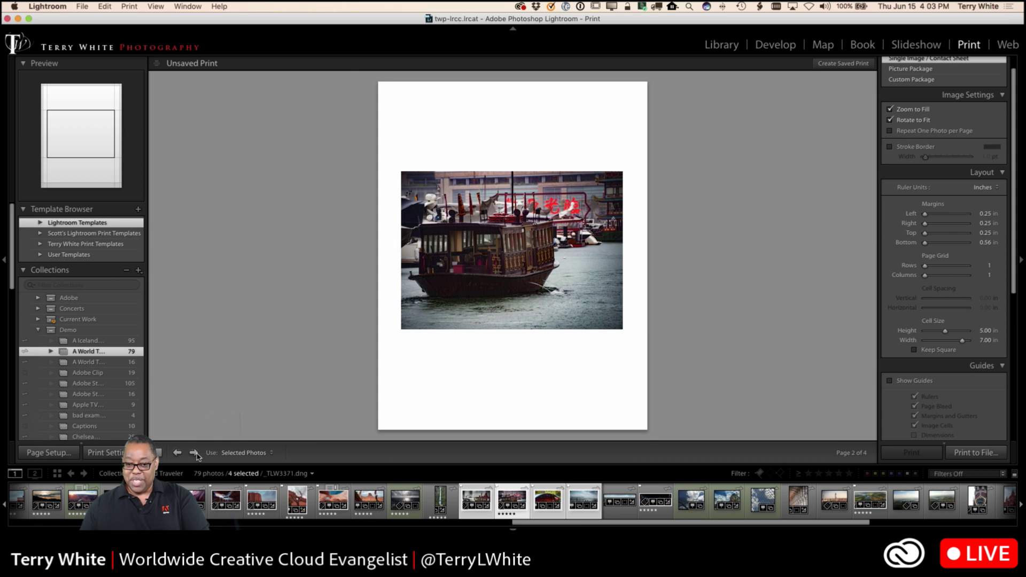
pyautogui.click(194, 453)
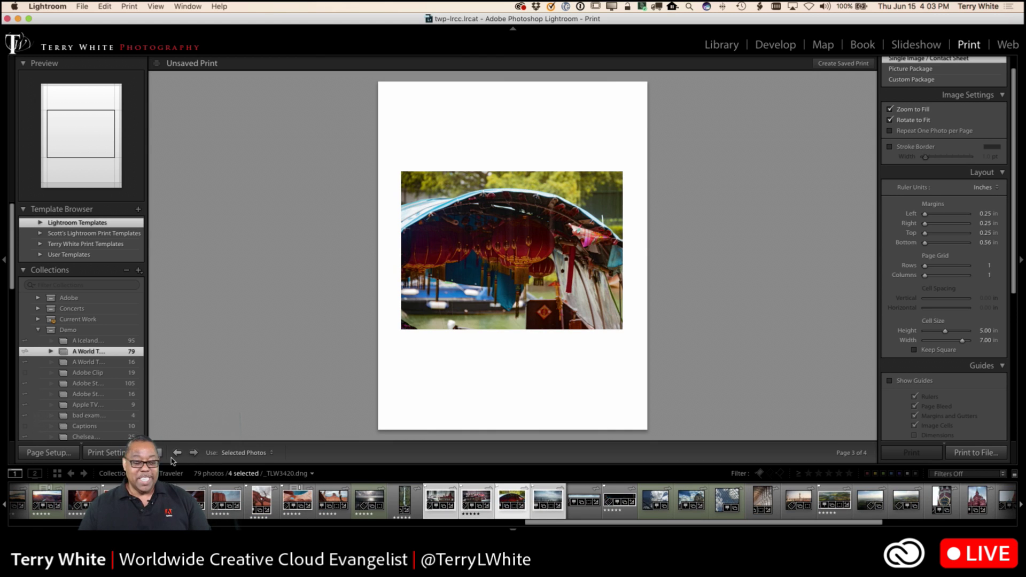
pyautogui.click(176, 454)
pyautogui.click(176, 454)
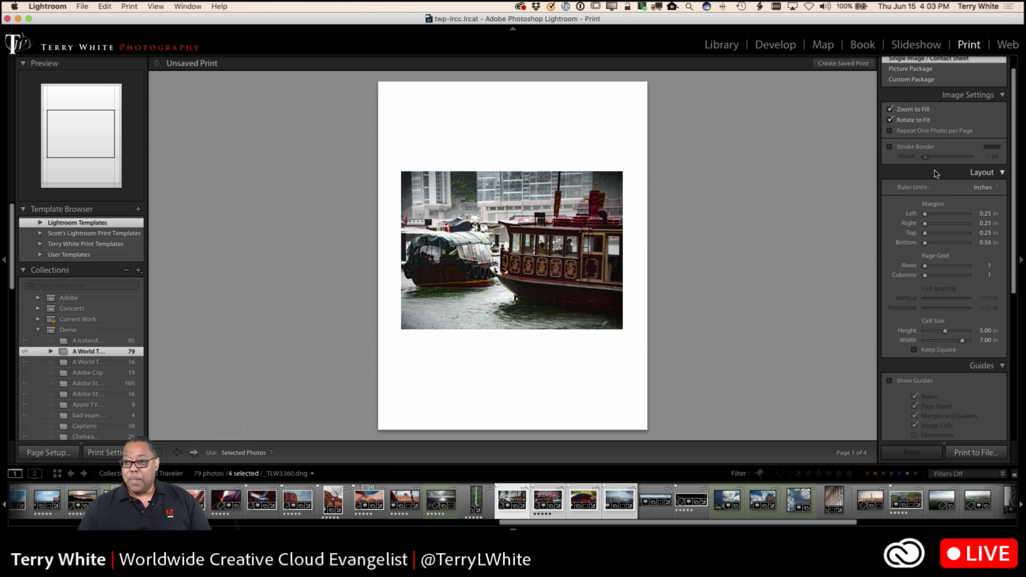
# Step: Switch the layout style to Picture Package and clear all cells from its page layout
pyautogui.scroll(2, 936, 174)
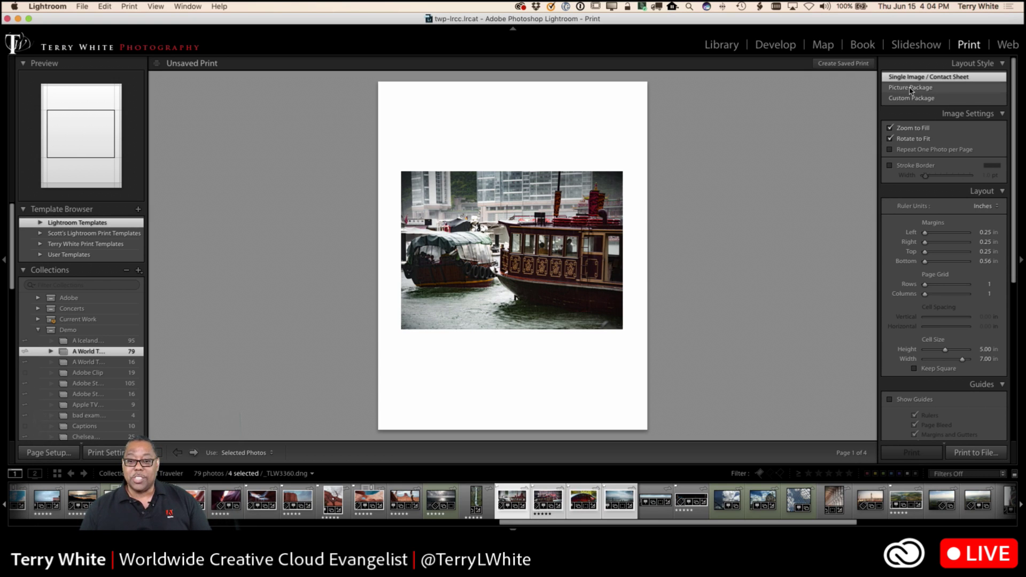
pyautogui.click(912, 89)
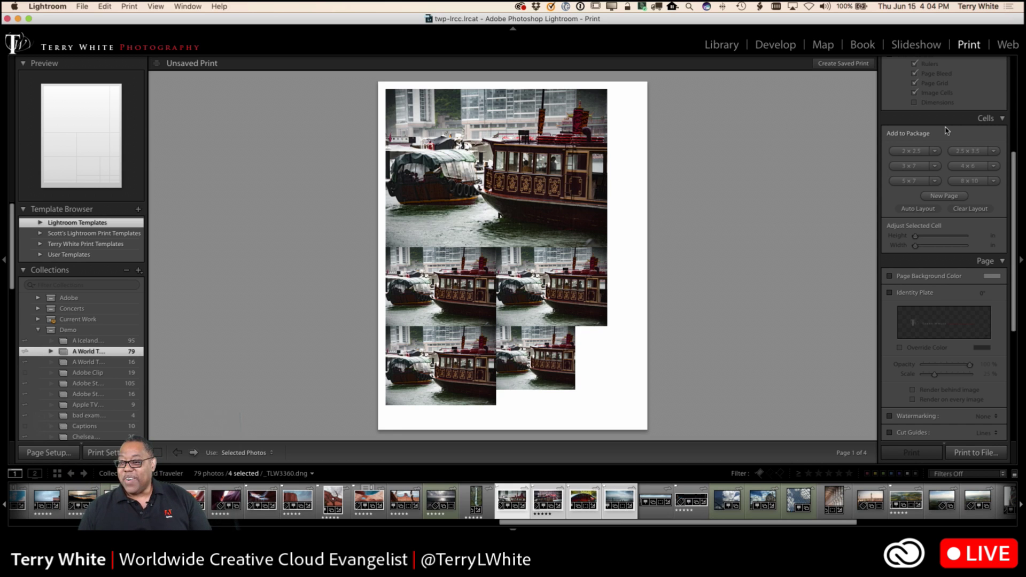
pyautogui.scroll(5, 957, 138)
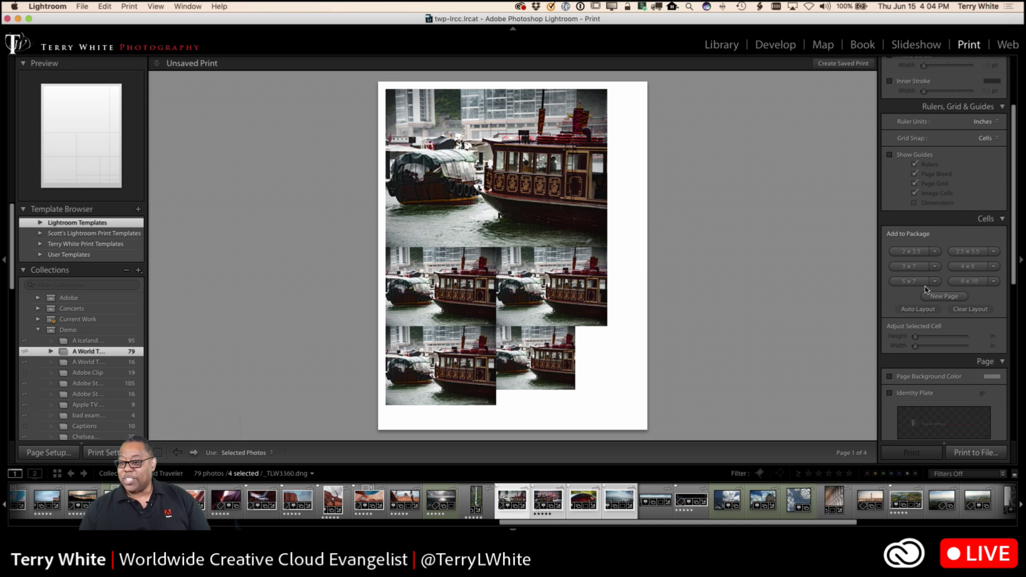
pyautogui.click(965, 310)
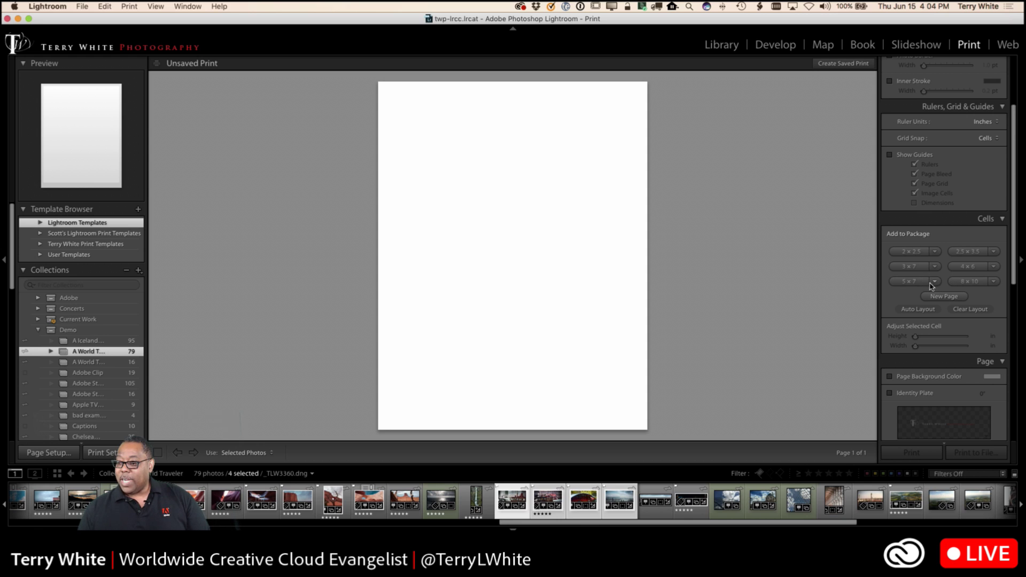
# Step: Add a 4 x 6, a 2 x 2.5, two 2.5 x 3.5, another 4 x 6, a 5 x 7 and an 8 x 10 cell to the package
pyautogui.click(967, 266)
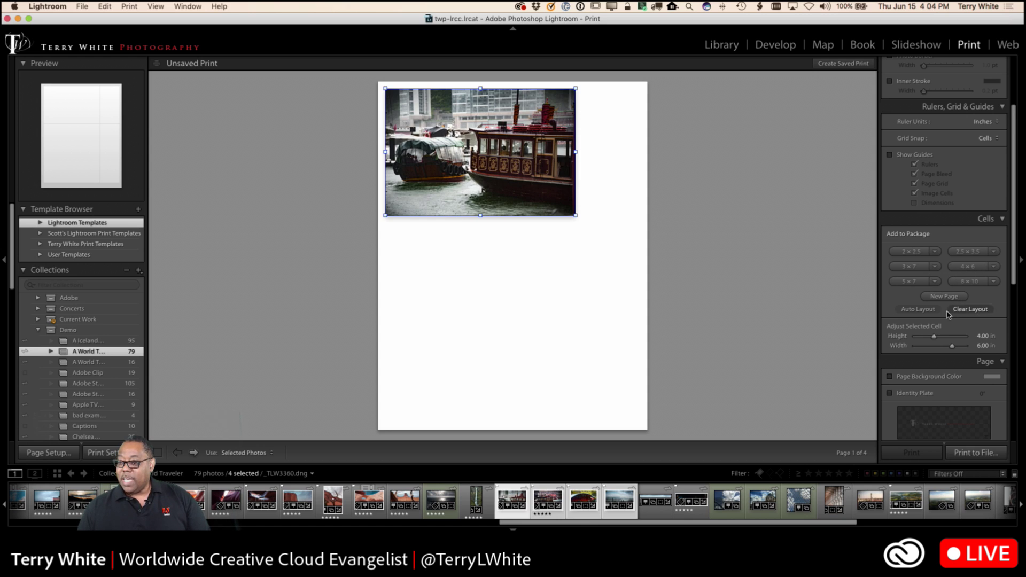
pyautogui.click(915, 251)
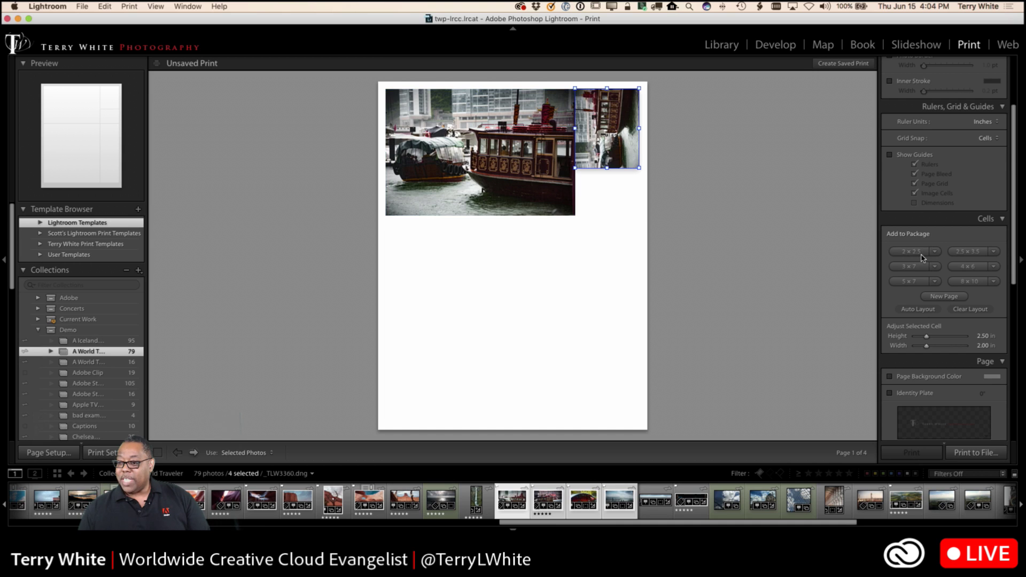
pyautogui.click(976, 256)
pyautogui.click(976, 256)
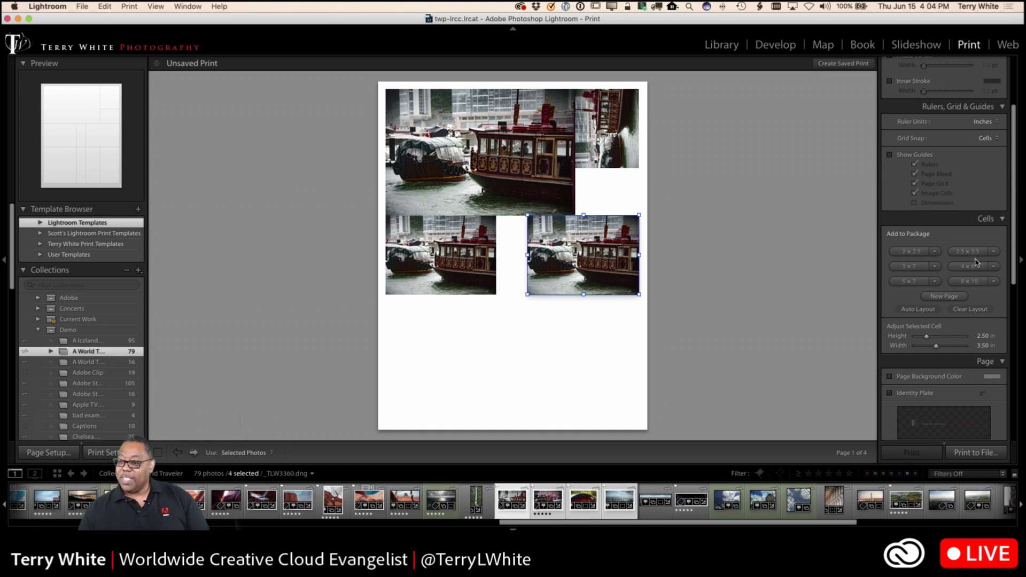
pyautogui.click(972, 267)
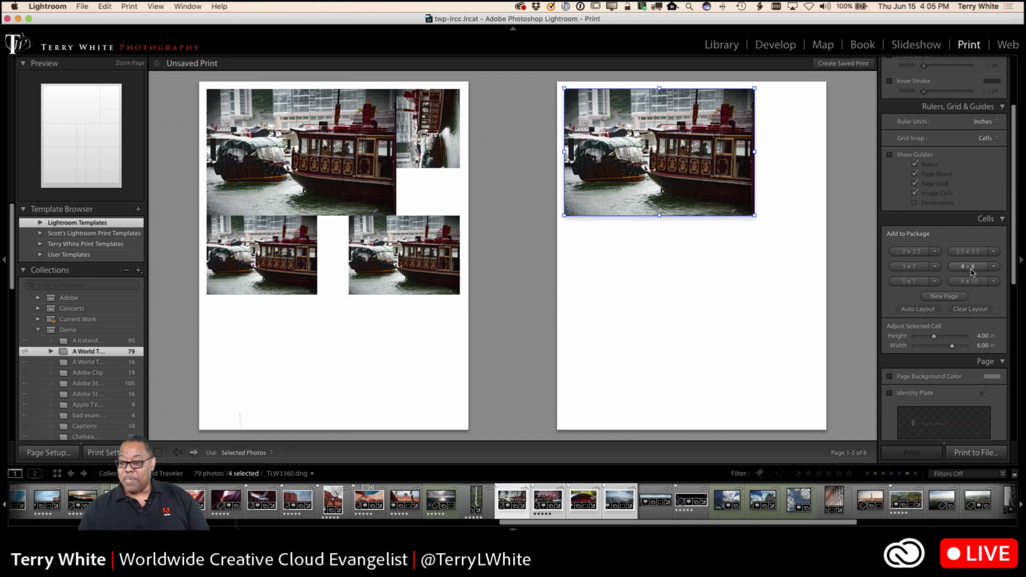
pyautogui.click(910, 281)
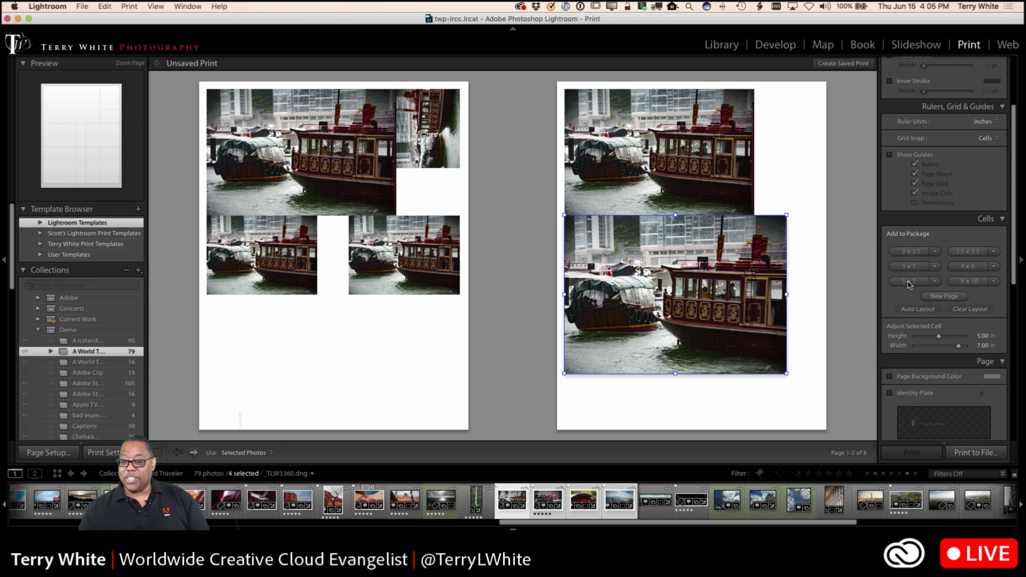
pyautogui.click(965, 282)
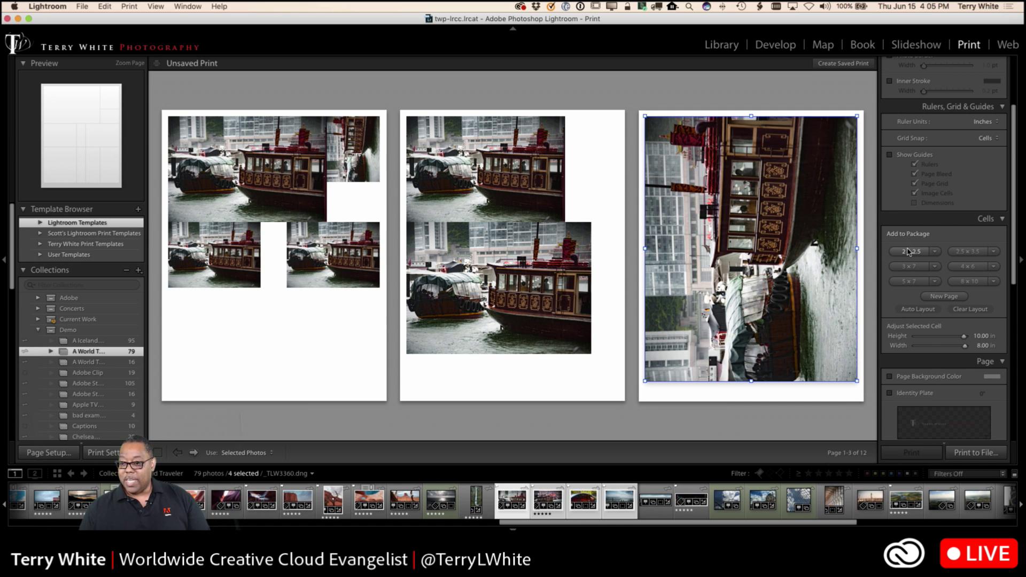
# Step: Add two more 2 x 2.5 cells and one 2.5 x 3.5 cell, and rearrange the package with Auto Layout
pyautogui.click(913, 253)
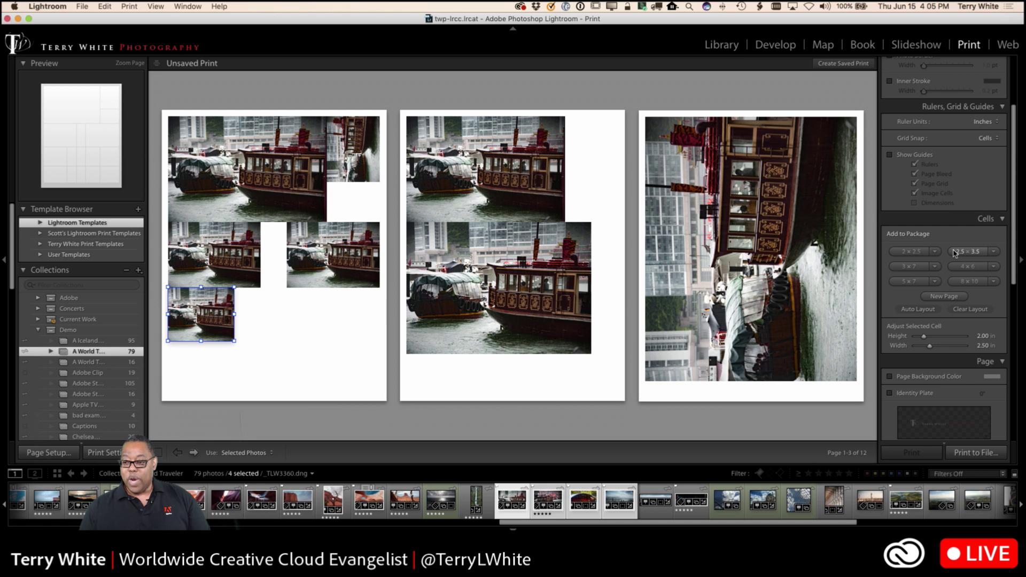
pyautogui.click(915, 254)
pyautogui.click(912, 255)
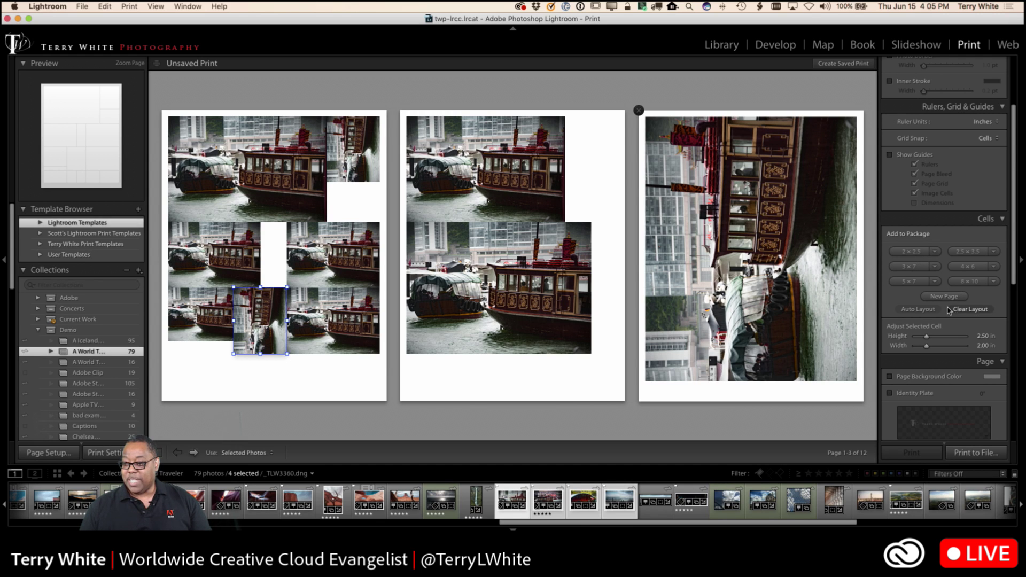
pyautogui.click(918, 313)
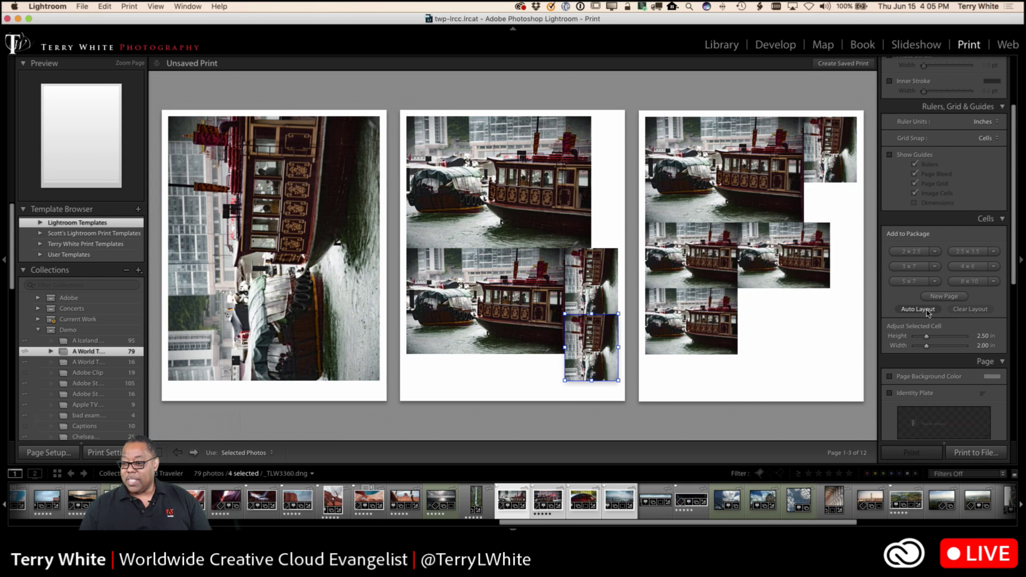
# Step: Clear the package layout and add a single 3 x 7 cell
pyautogui.click(957, 311)
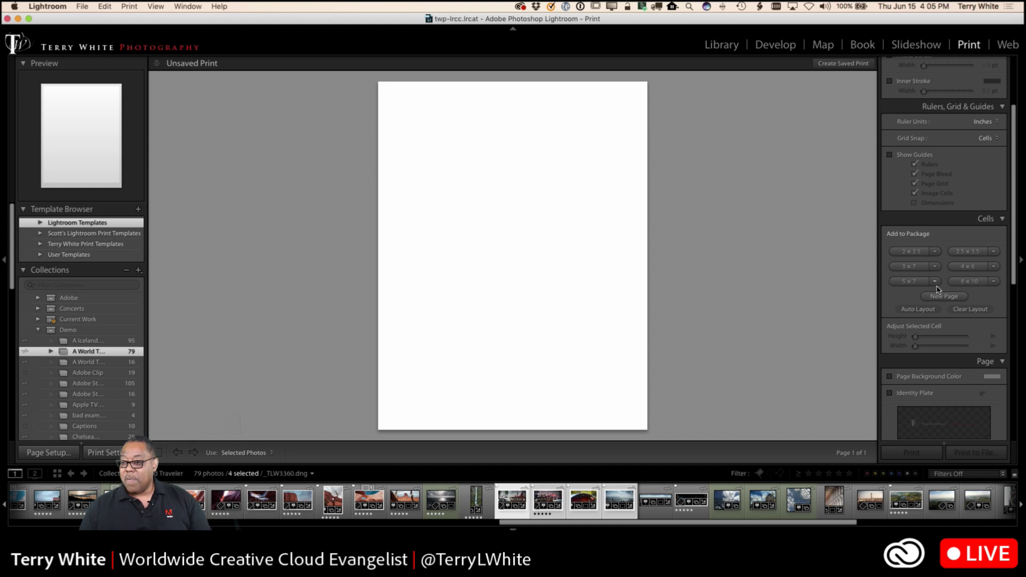
pyautogui.click(917, 269)
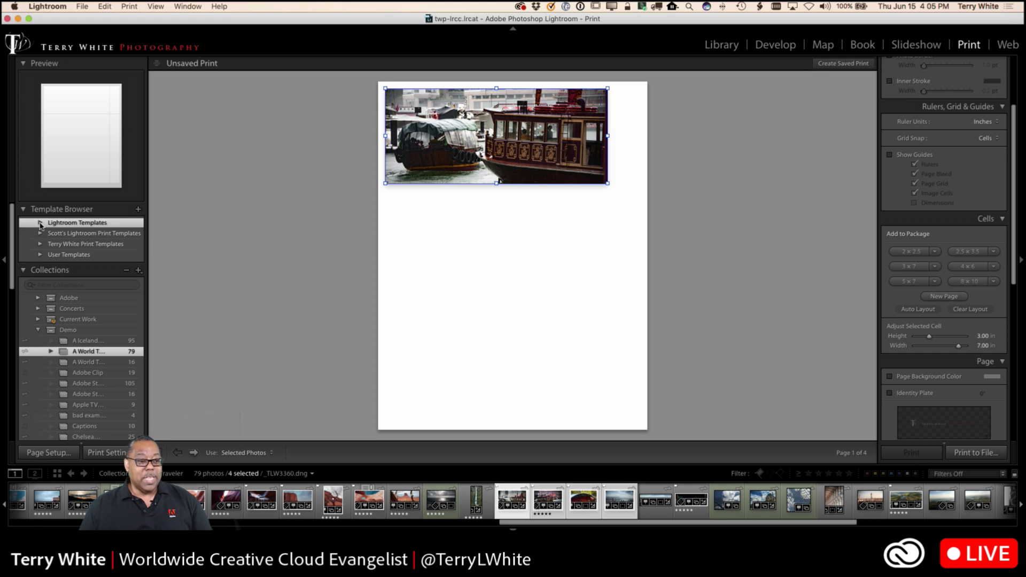
# Step: Try the Lightroom templates (1) 7 x 5, (4) 2.5 x 3.5 and (1) 8 x 10, and settle on (2) 7 x 5
pyautogui.click(40, 223)
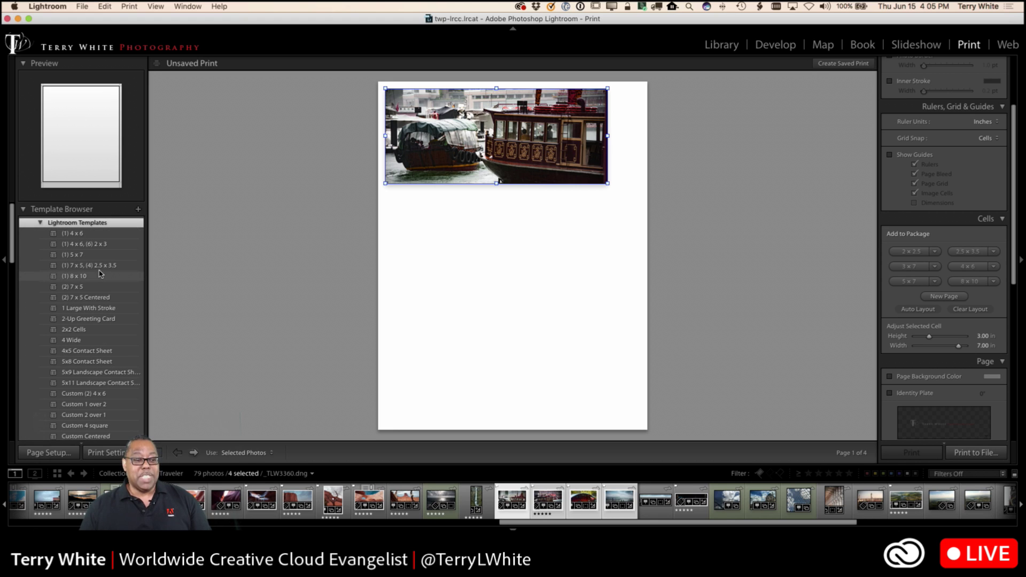
pyautogui.click(102, 267)
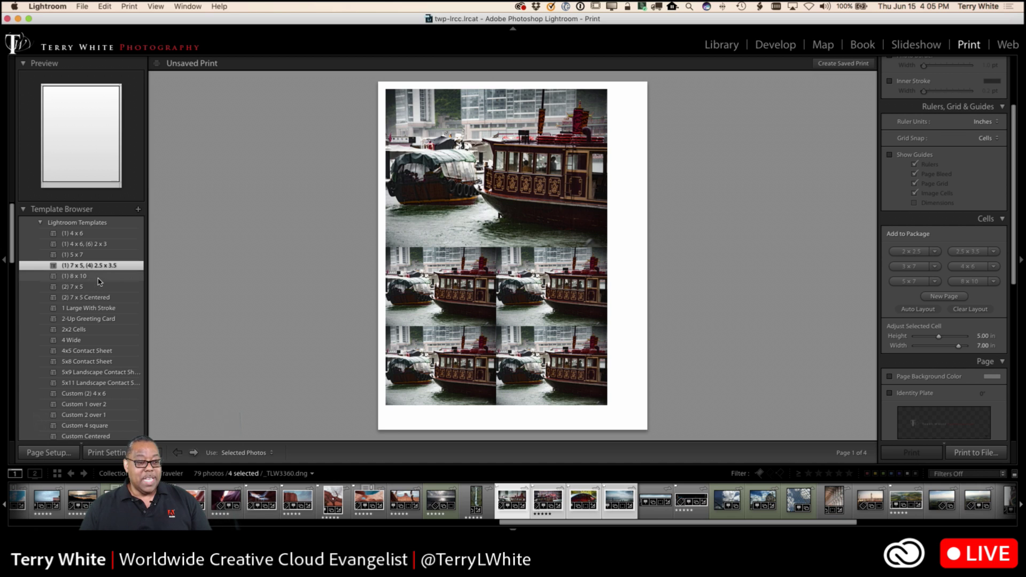
pyautogui.click(99, 277)
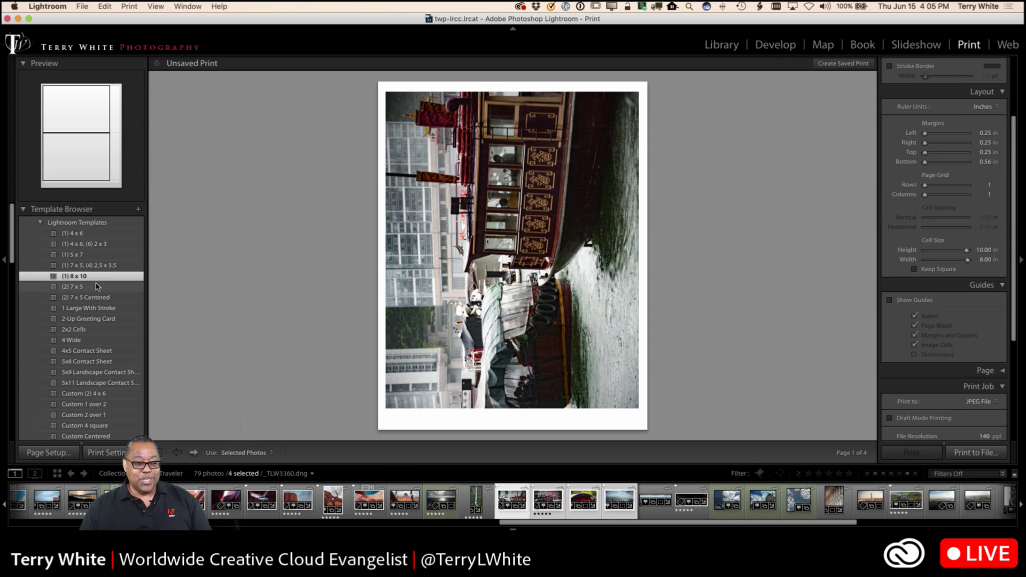
pyautogui.click(97, 287)
pyautogui.press('super+5')
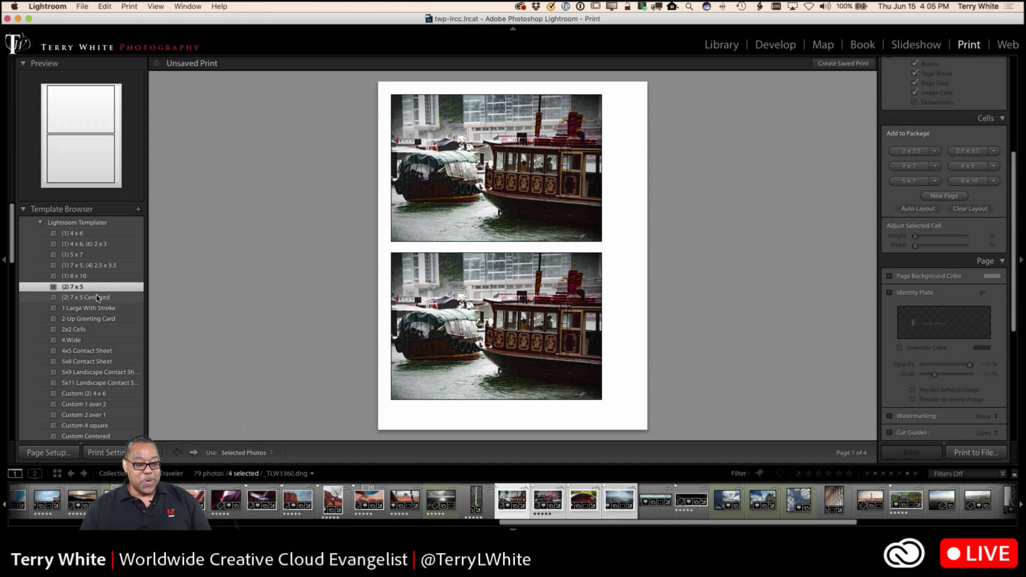
pyautogui.click(39, 224)
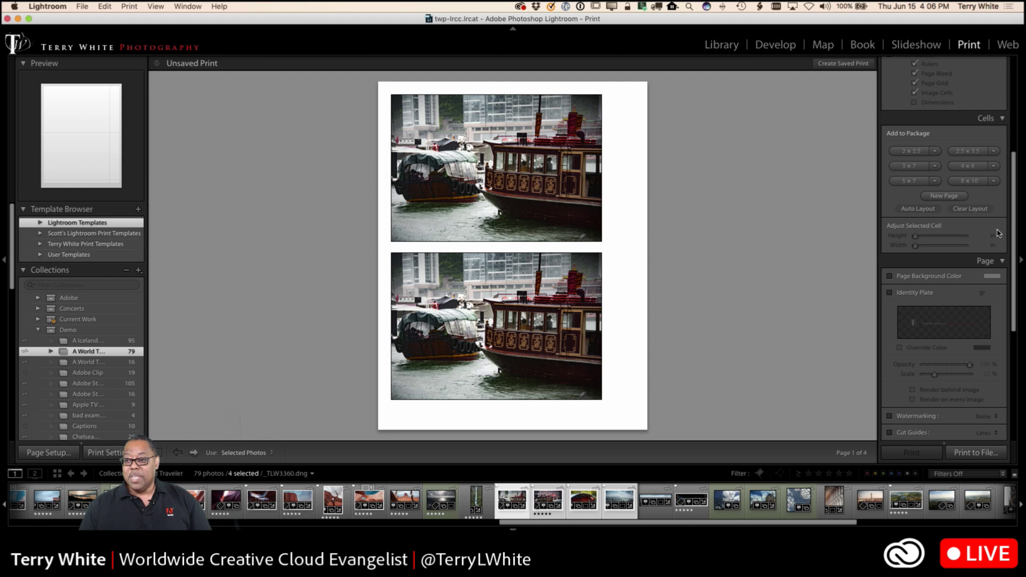
# Step: Switch the layout style to Single Image / Contact Sheet and set the page grid to 2 rows and 2 columns
pyautogui.scroll(5, 946, 231)
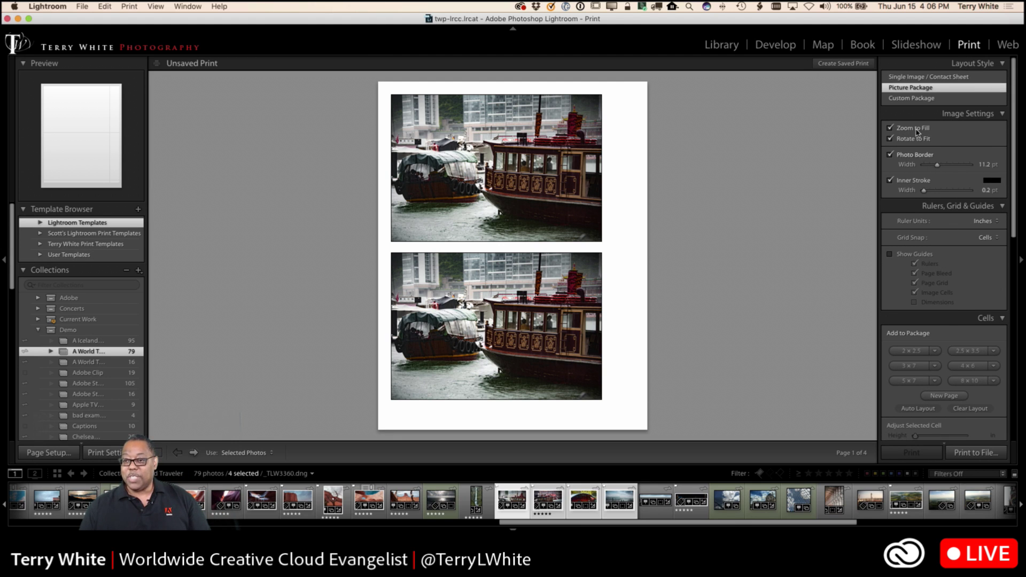
pyautogui.click(914, 77)
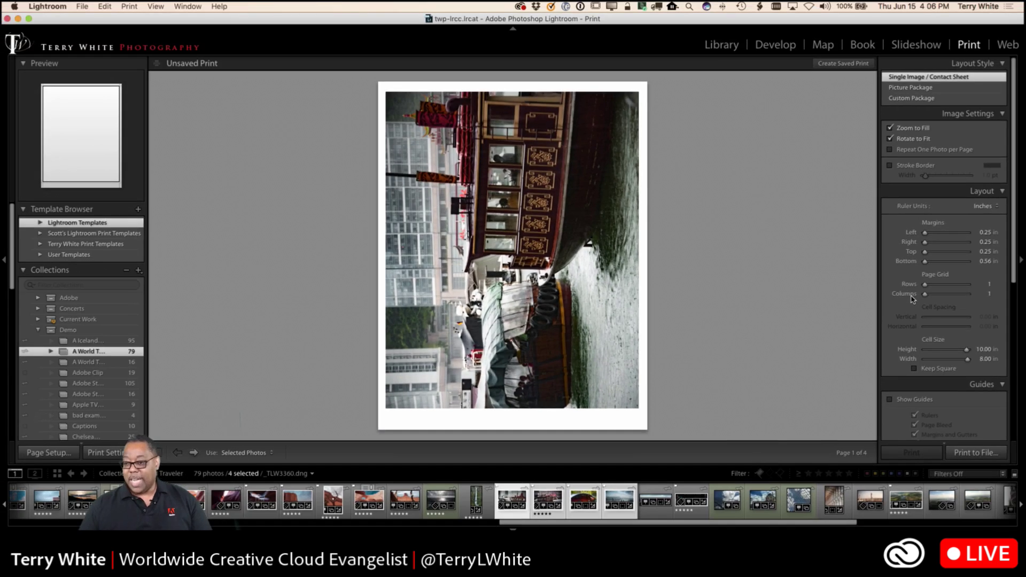
pyautogui.moveTo(924, 289); pyautogui.dragTo(929, 296)
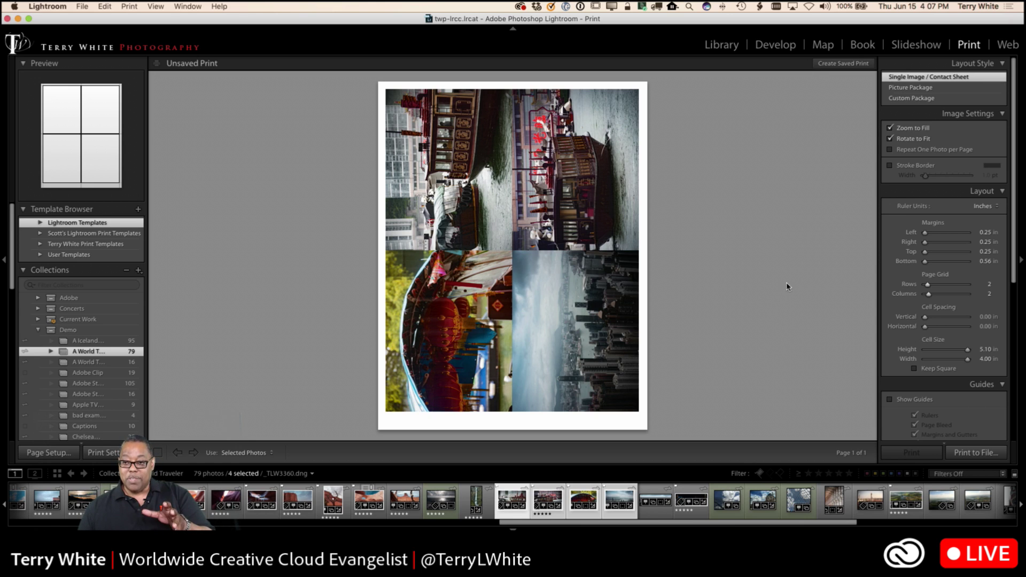
# Step: Preview the grid without Rotate to Fit and without Zoom to Fill, restoring each option after its preview
pyautogui.click(890, 139)
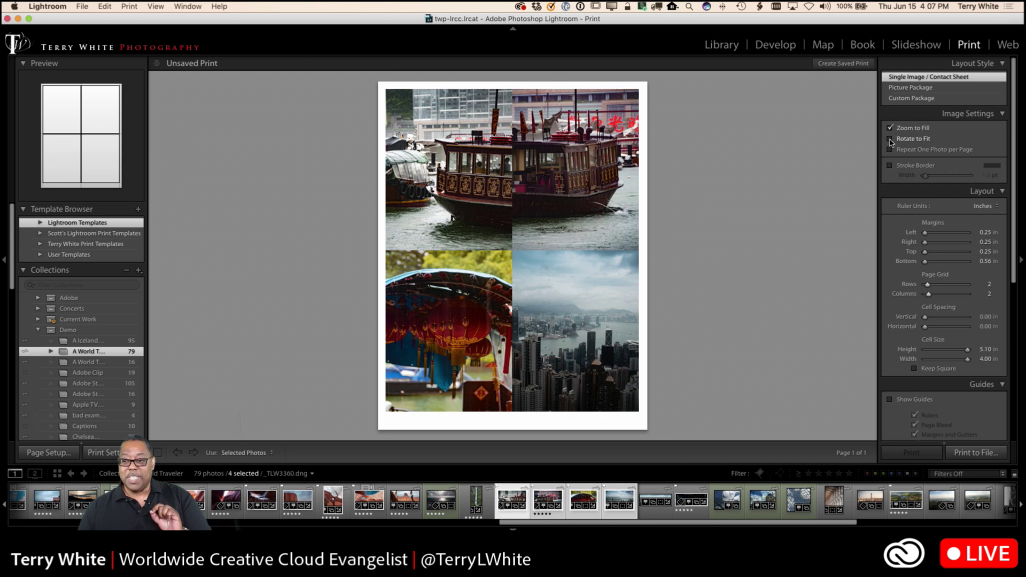
pyautogui.click(890, 139)
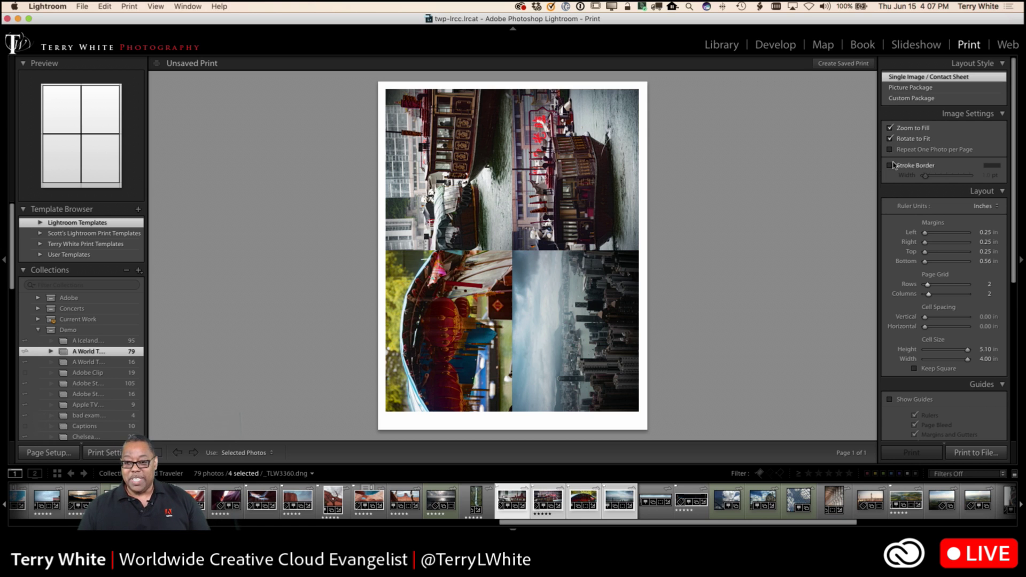
pyautogui.click(890, 128)
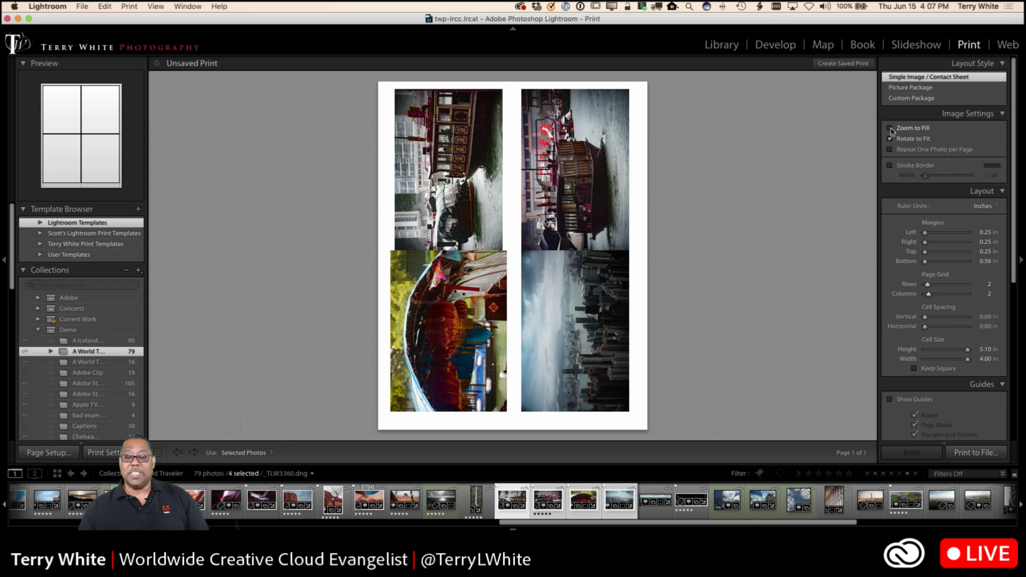
pyautogui.click(891, 128)
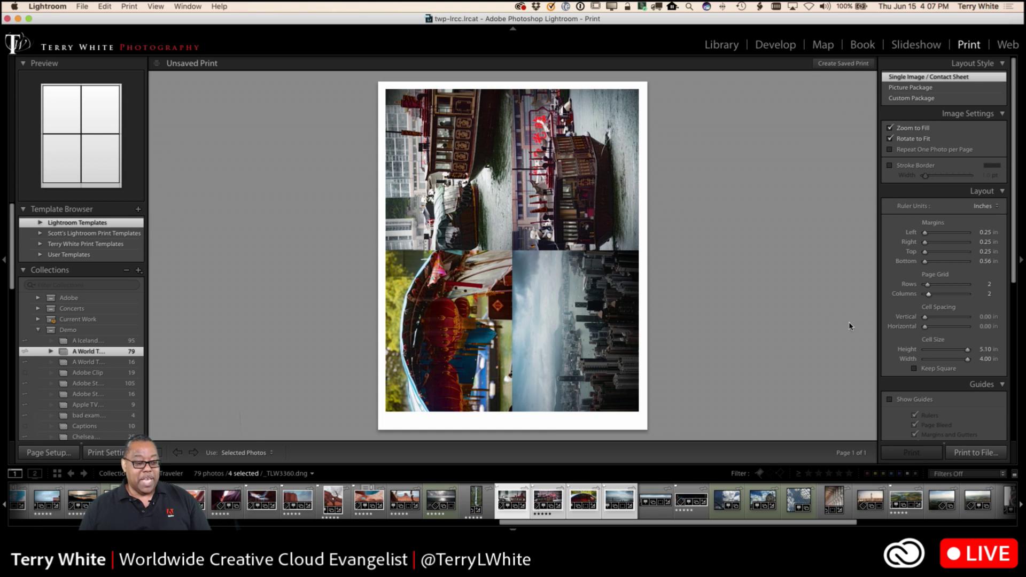
# Step: Open Page Setup, review the printer and paper size choices, and open the custom paper size manager
pyautogui.click(49, 453)
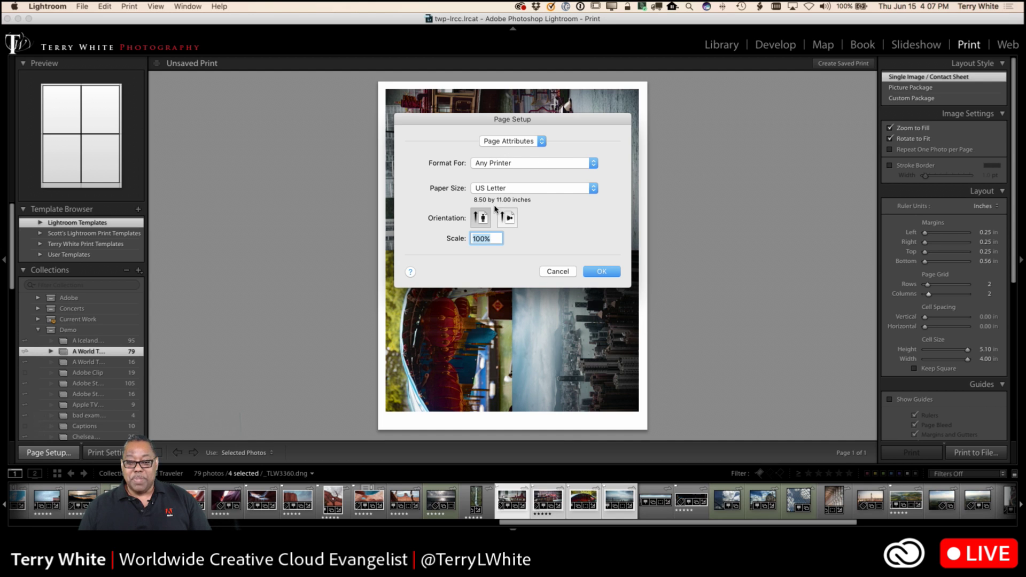
pyautogui.click(525, 144)
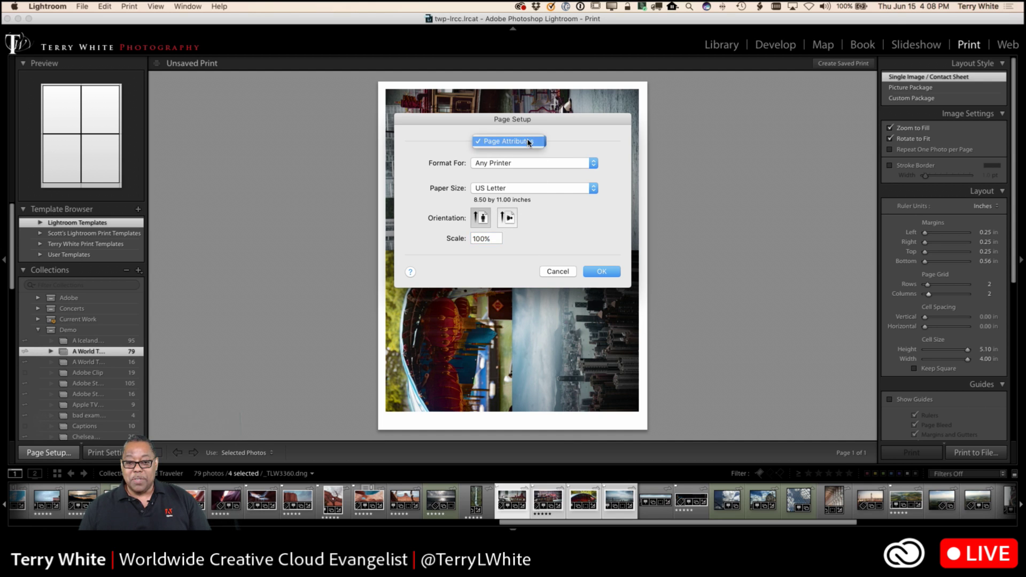
pyautogui.click(527, 143)
pyautogui.click(531, 163)
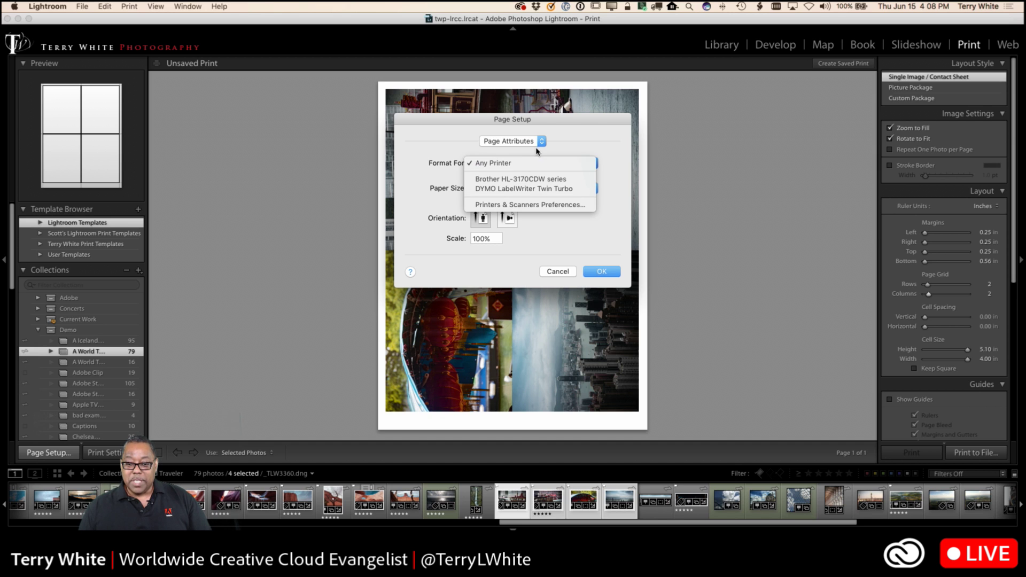
pyautogui.click(534, 163)
pyautogui.click(542, 191)
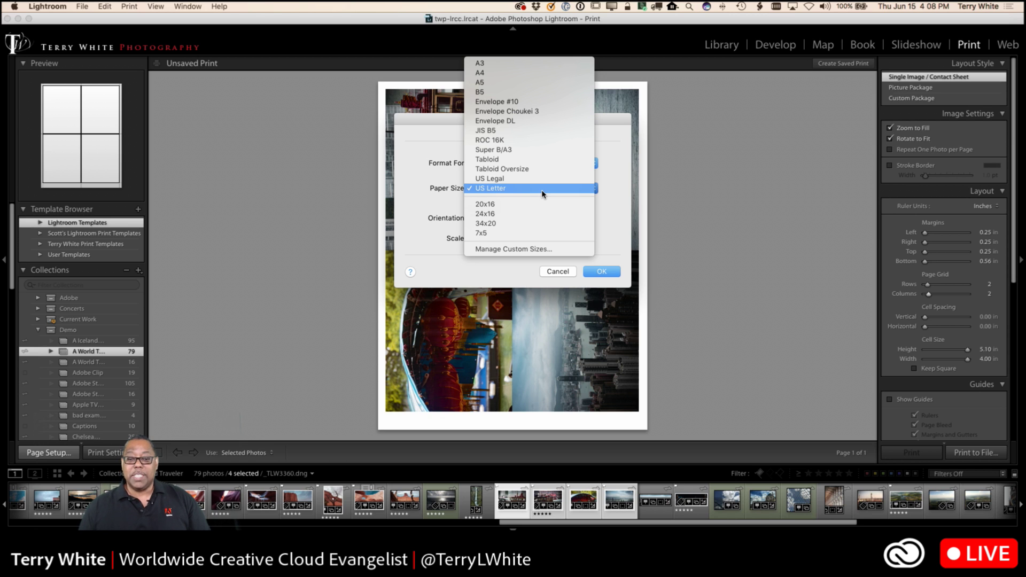
pyautogui.click(541, 255)
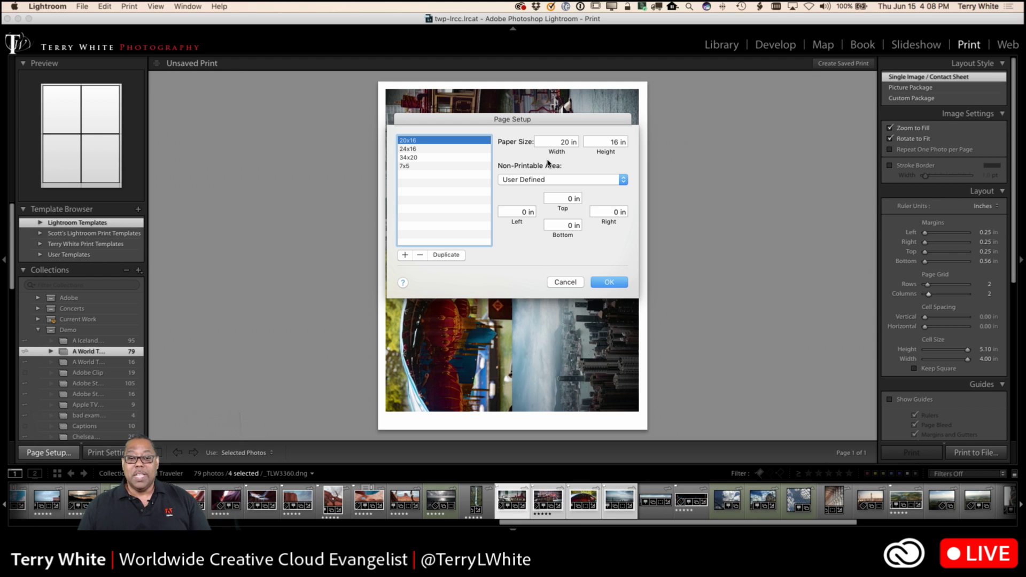
# Step: Set the width and height of the existing 20x16 custom paper size to 10 in each
pyautogui.click(559, 141)
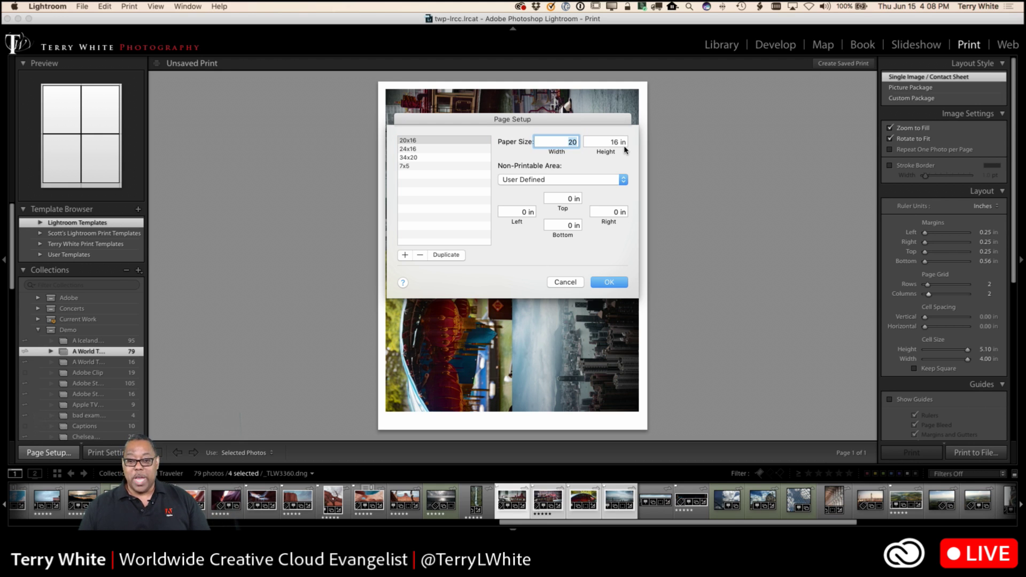
pyautogui.write('10')
pyautogui.press('Tab')
pyautogui.write('10')
pyautogui.press('Tab')
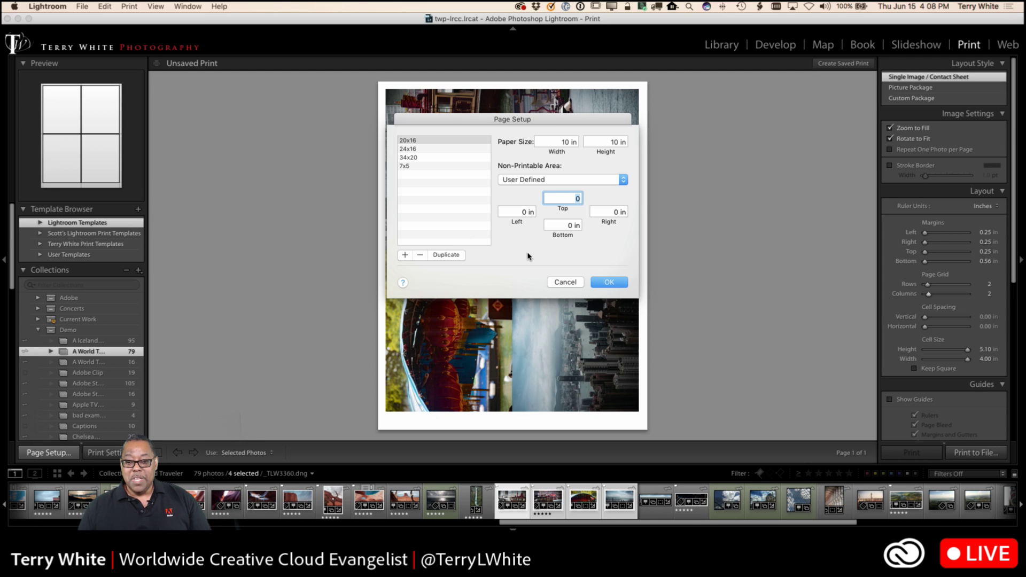
pyautogui.click(445, 199)
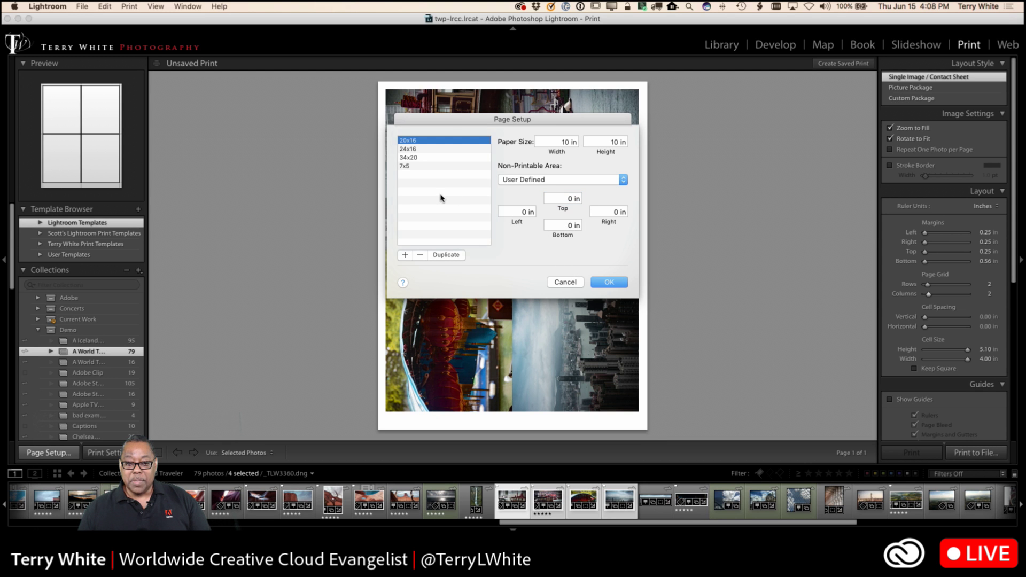
# Step: Add a new custom paper size with a width and height of 10 in
pyautogui.click(405, 255)
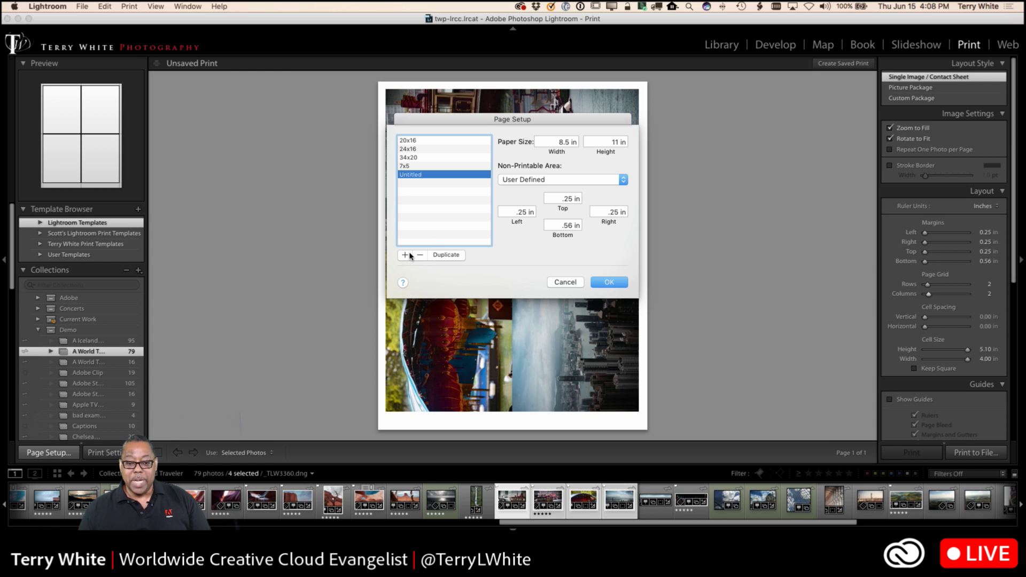
pyautogui.click(556, 142)
pyautogui.write('10')
pyautogui.press('Tab')
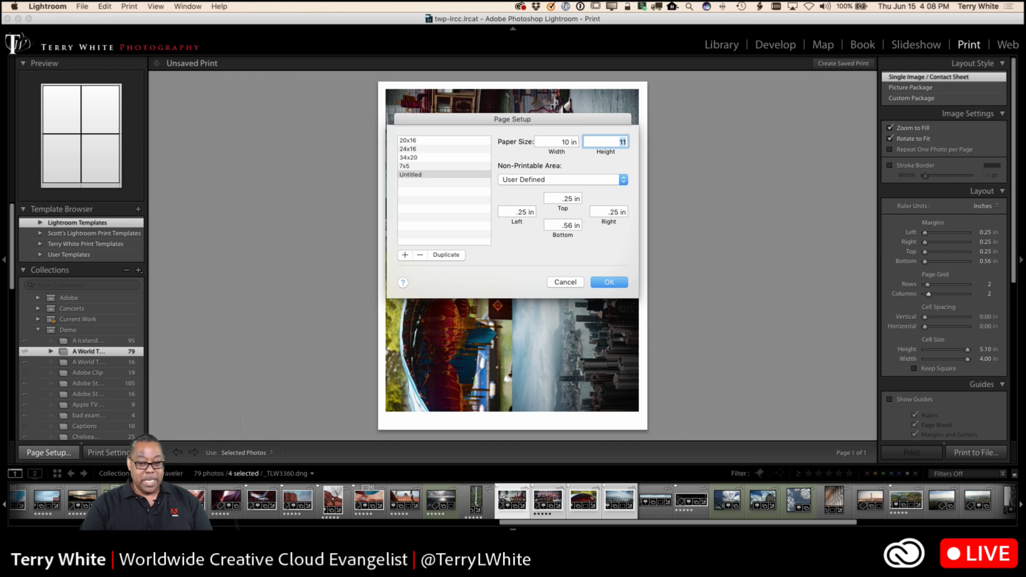
pyautogui.write('10')
pyautogui.press('Tab')
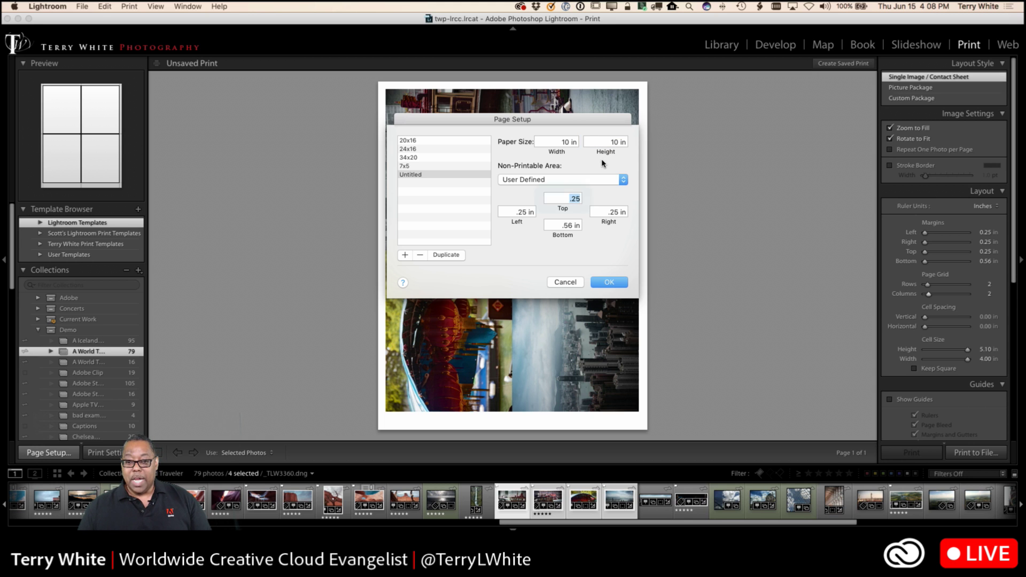
# Step: Set all four non-printable margins of the new paper size to 0 in
pyautogui.write('0')
pyautogui.press('Tab')
pyautogui.write('0')
pyautogui.press('Tab')
pyautogui.write('0')
pyautogui.press('Tab')
pyautogui.write('0')
pyautogui.press('Tab')
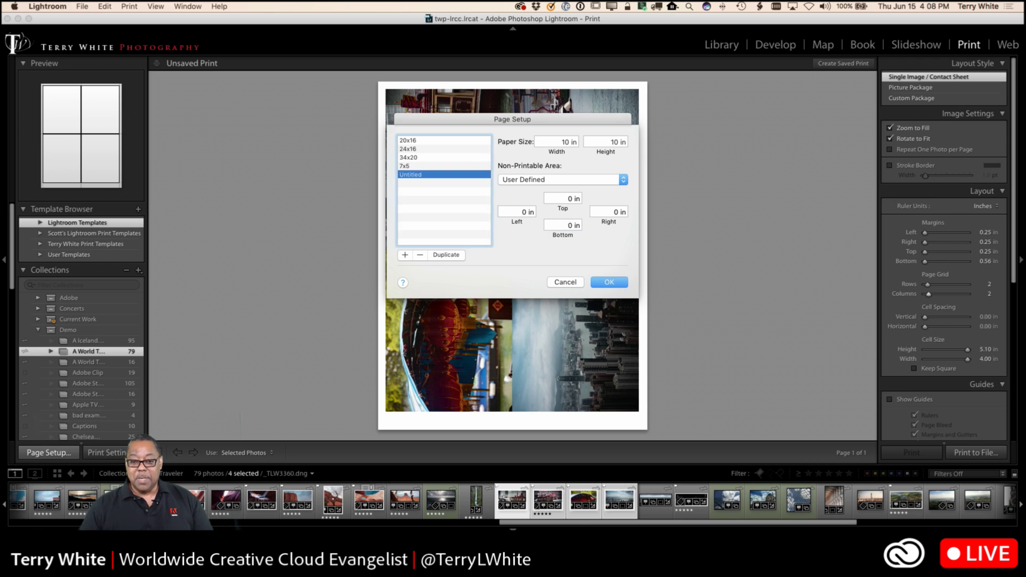
# Step: Name the new paper size 10x10 and apply it to the page
pyautogui.click(409, 177)
pyautogui.write('10x10')
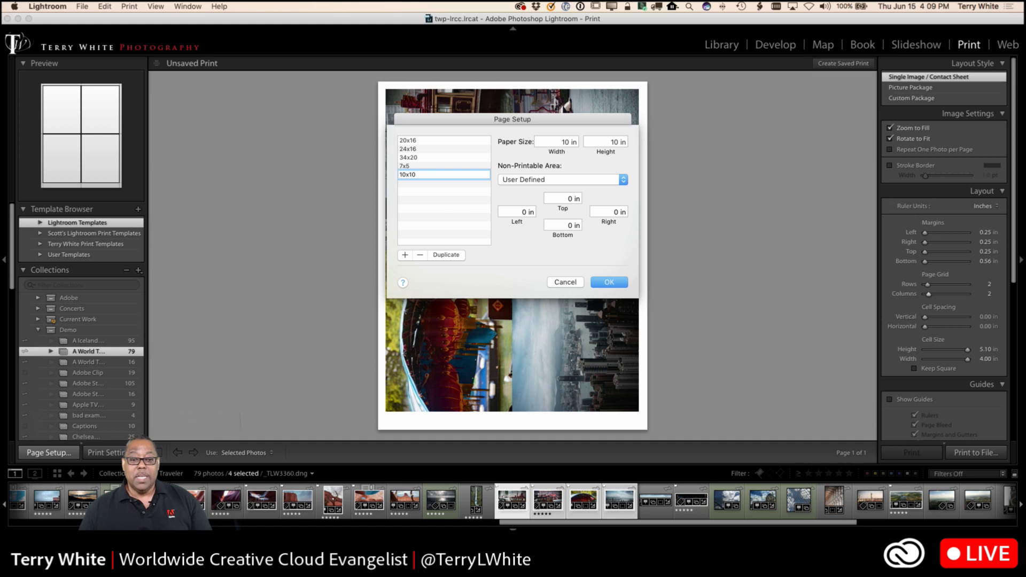
pyautogui.click(605, 281)
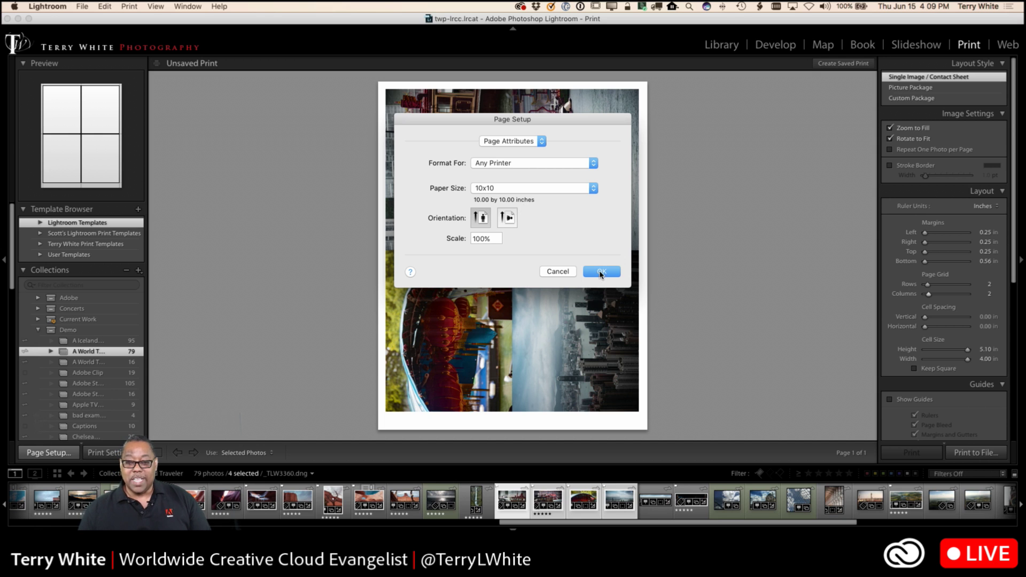
pyautogui.click(601, 274)
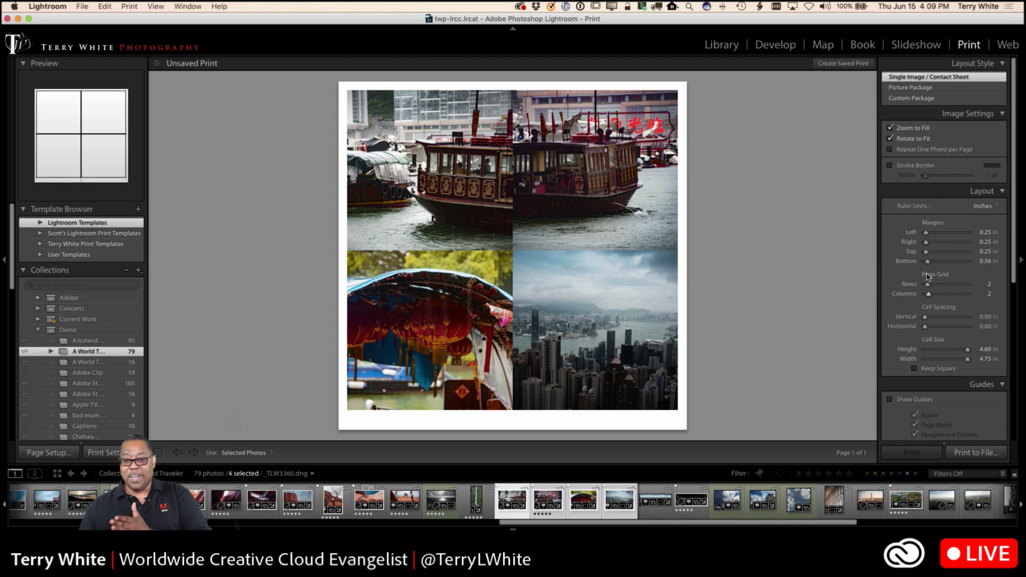
# Step: Set all page margins and the vertical and horizontal cell spacing to 0 in
pyautogui.moveTo(927, 233); pyautogui.dragTo(925, 262)
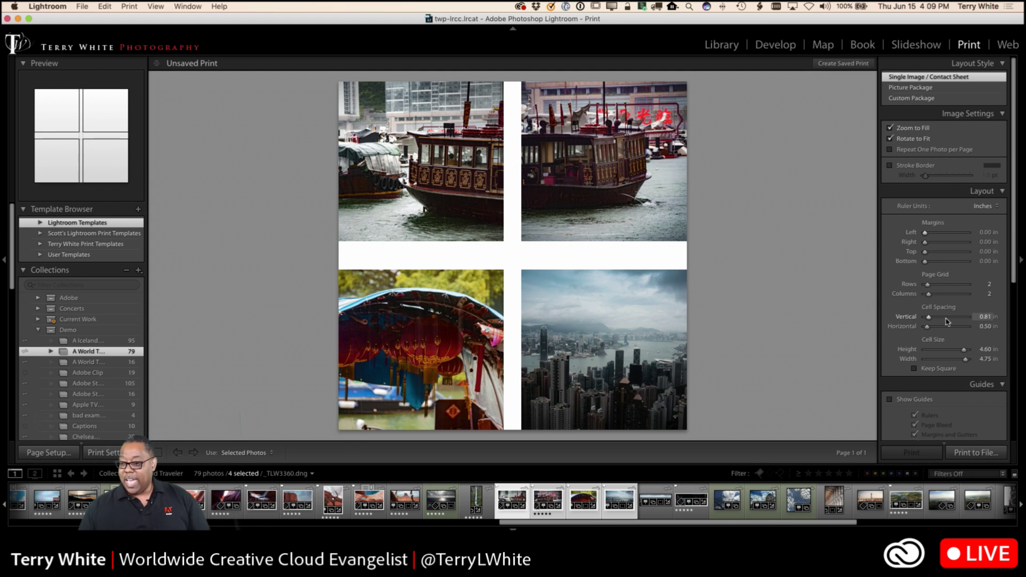
pyautogui.moveTo(928, 318); pyautogui.dragTo(908, 335)
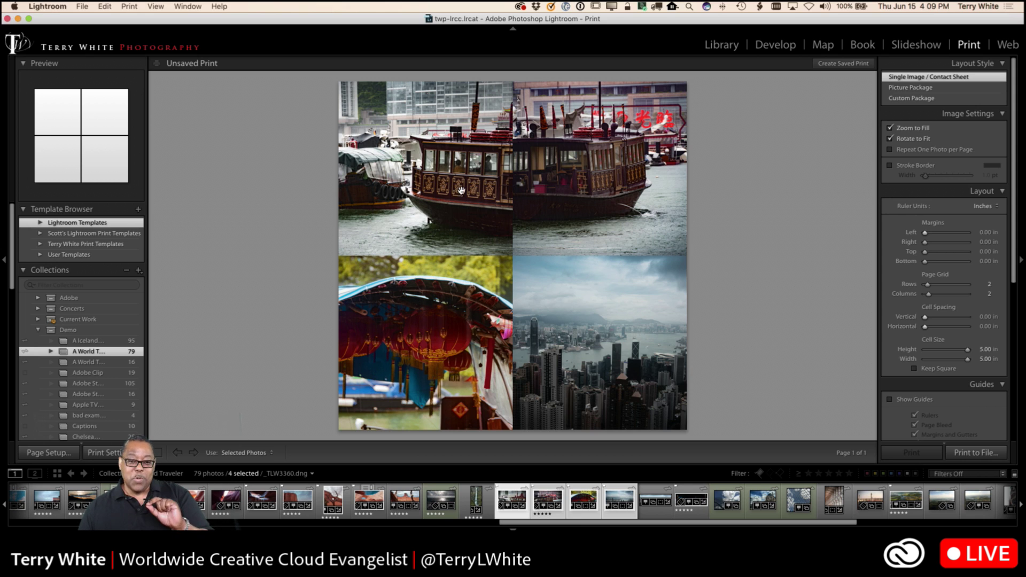
# Step: Reposition the two boat photos, the skyline photo and the red lantern photo within their cells for better framing
pyautogui.moveTo(459, 181); pyautogui.dragTo(410, 184)
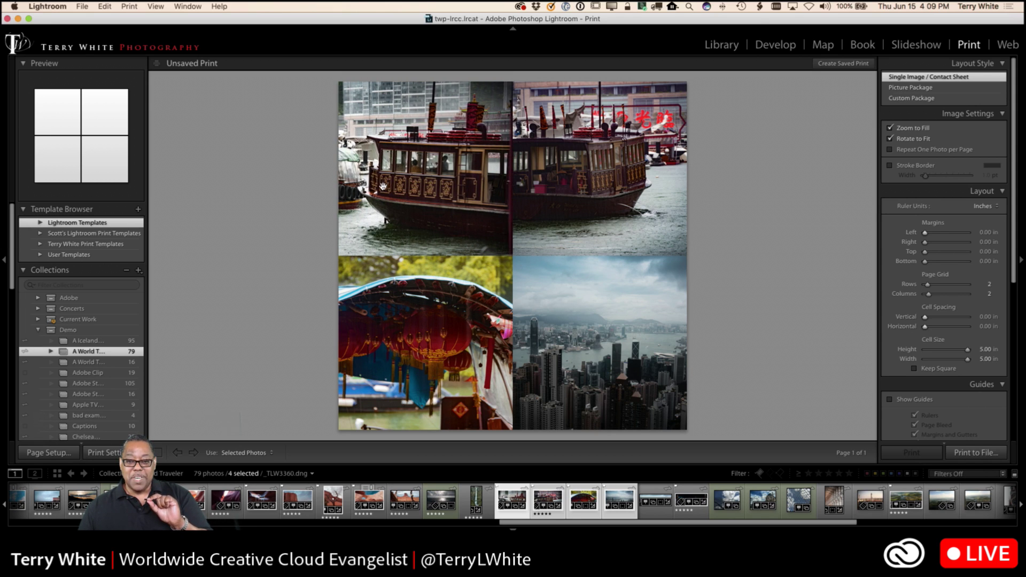
pyautogui.moveTo(618, 191); pyautogui.dragTo(629, 184)
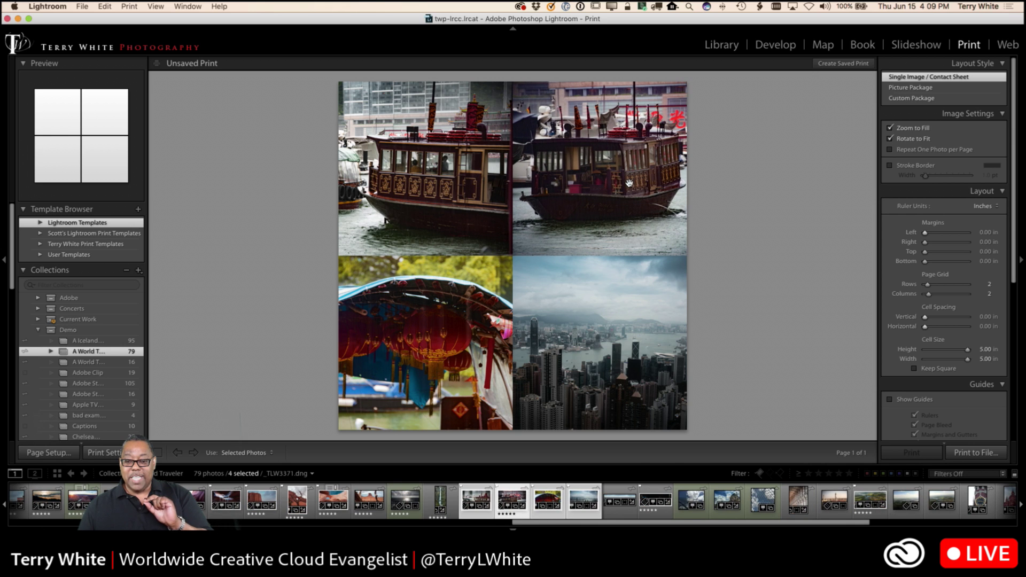
pyautogui.moveTo(615, 310); pyautogui.dragTo(574, 316)
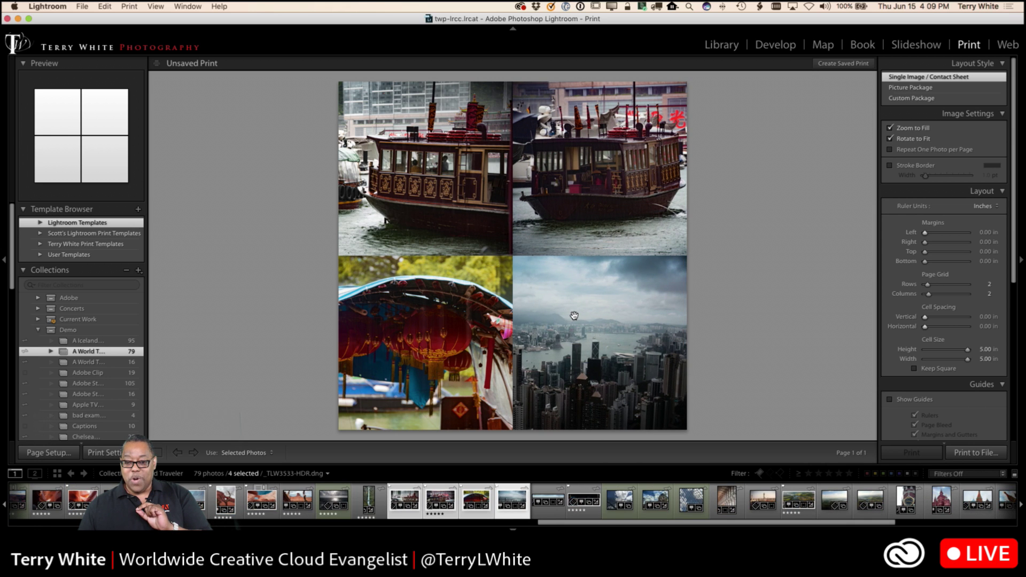
pyautogui.moveTo(443, 356); pyautogui.dragTo(474, 353)
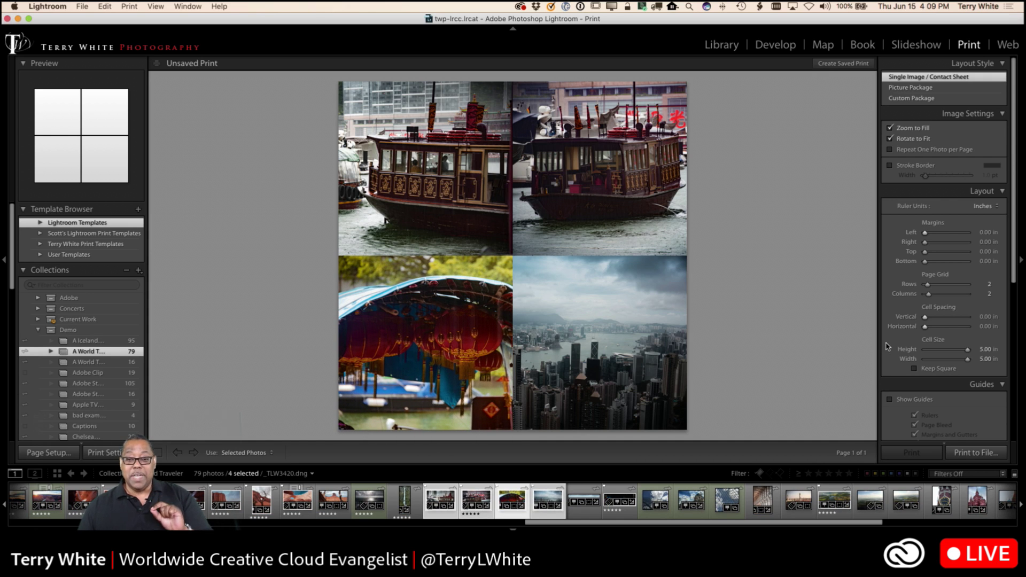
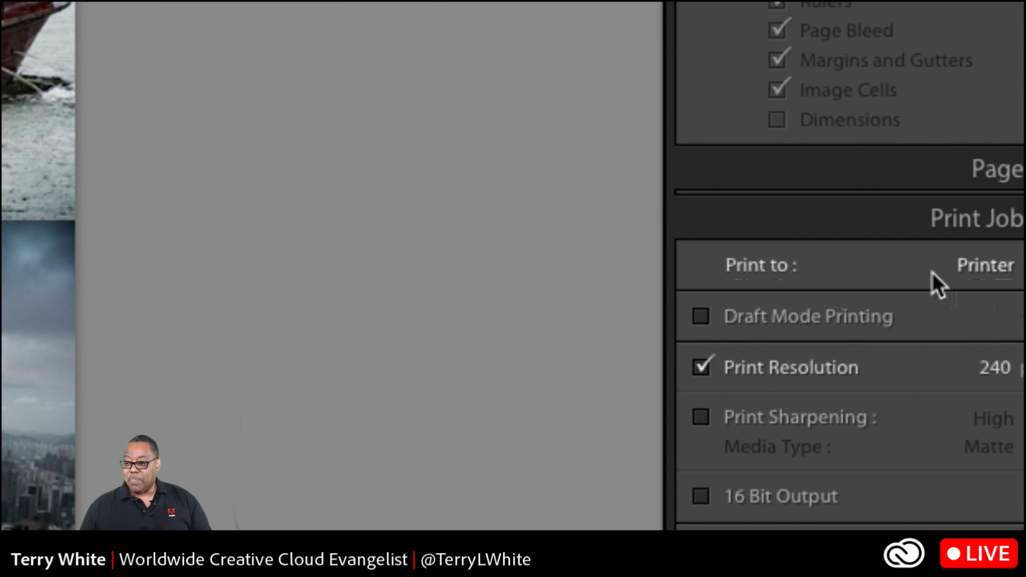
# Step: Set the print job to output to a JPEG File, keeping sRGB as the color profile
pyautogui.click(968, 267)
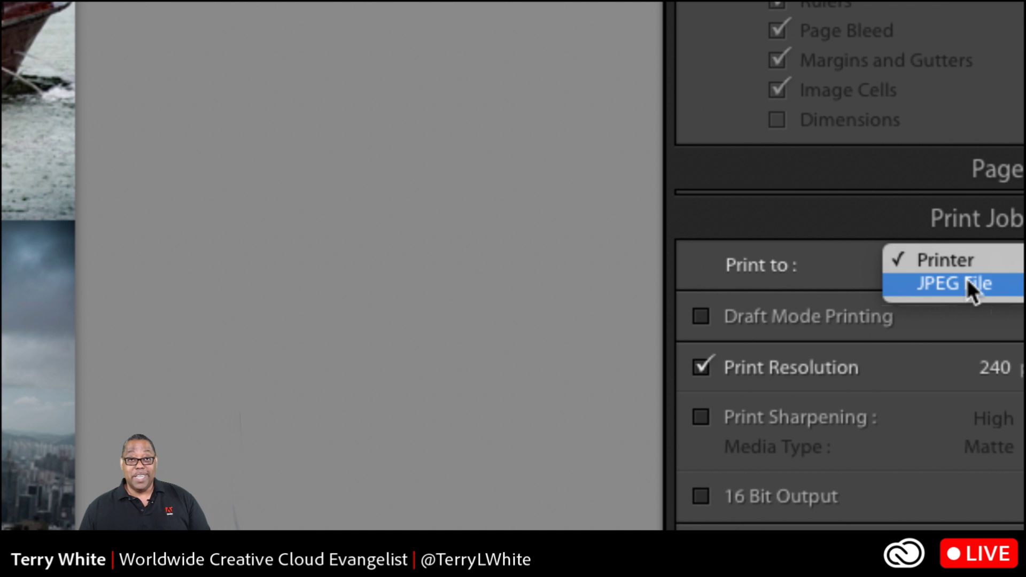
pyautogui.click(968, 281)
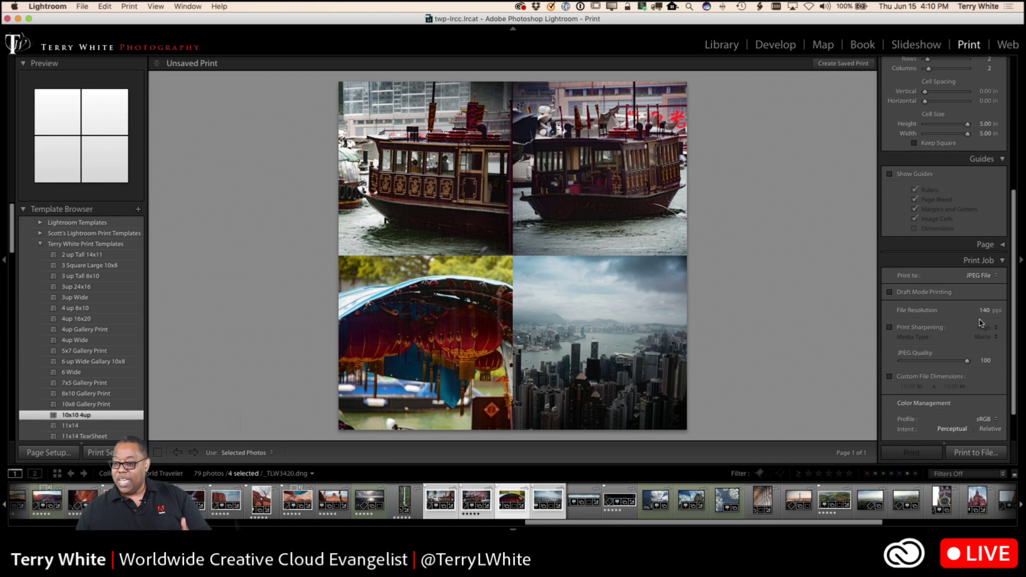
pyautogui.click(989, 421)
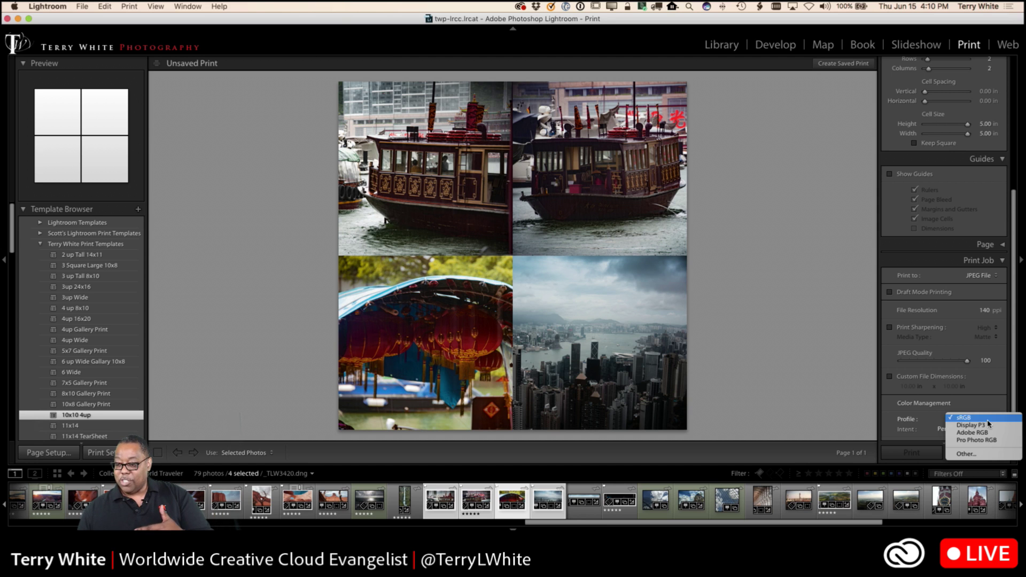
pyautogui.click(988, 419)
pyautogui.scroll(-2, 985, 428)
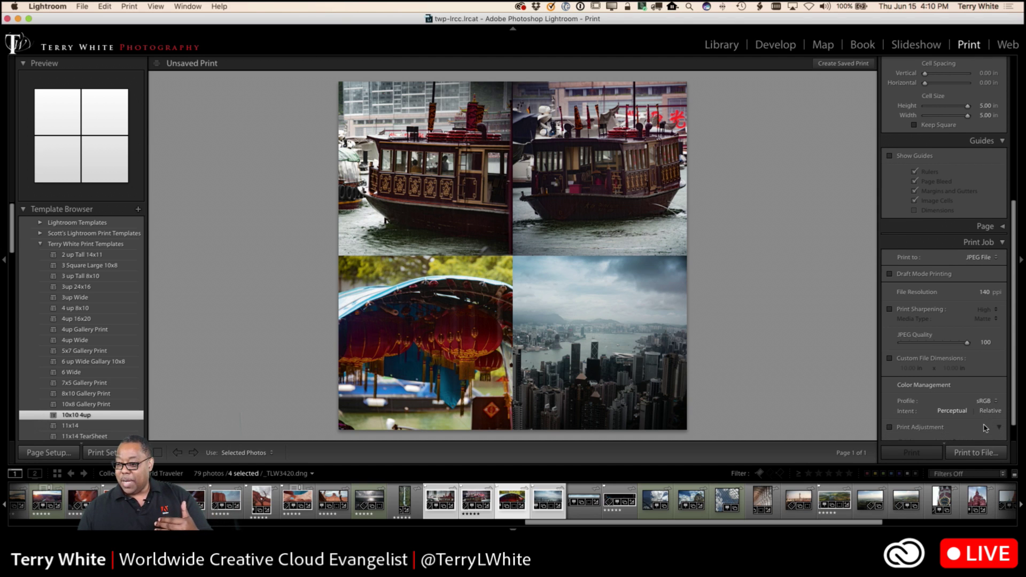
pyautogui.scroll(-2, 985, 427)
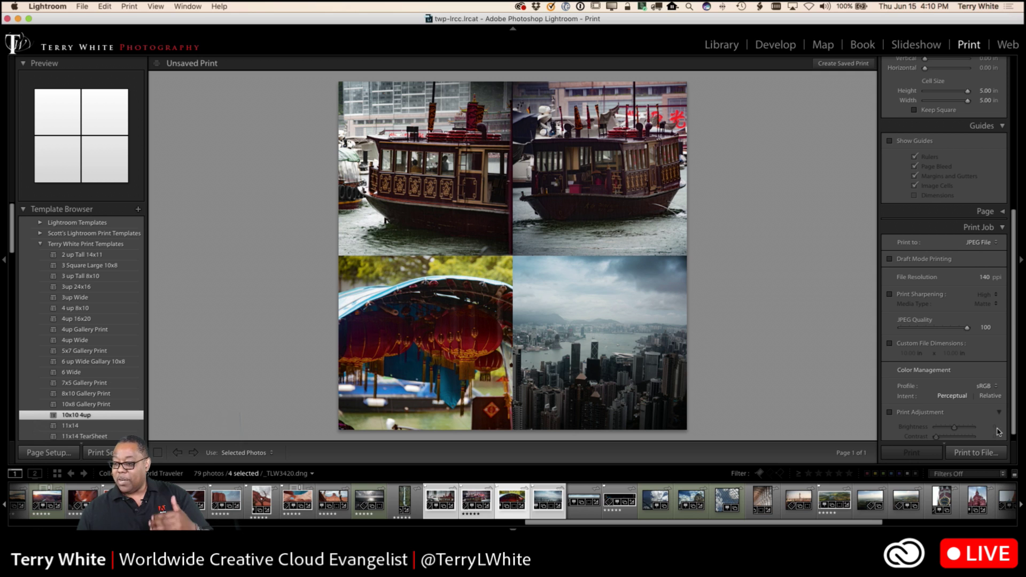
pyautogui.scroll(-1, 965, 406)
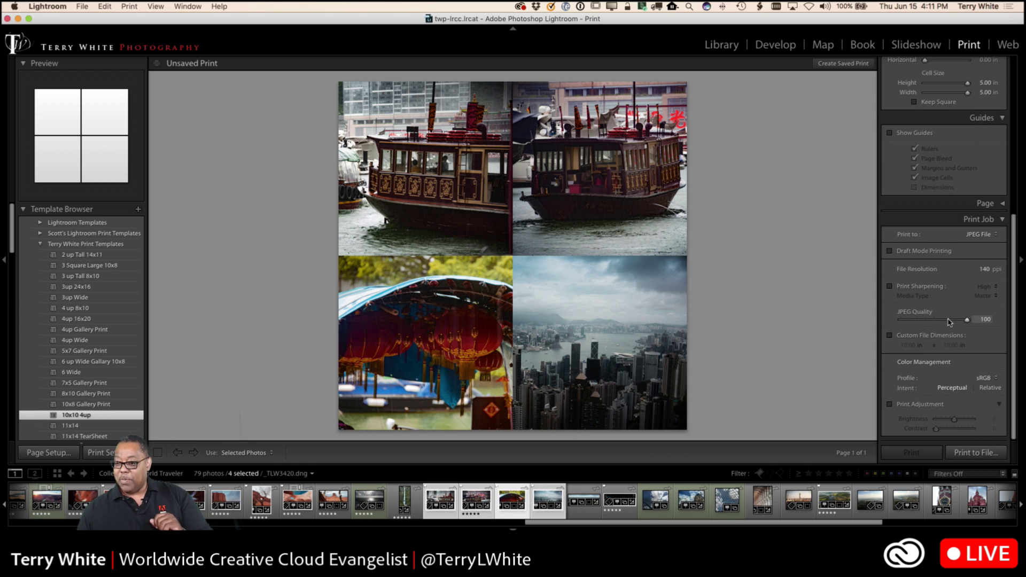
# Step: Export the four-photo layout as a JPEG file named HongKong-4up to the Desktop
pyautogui.click(960, 452)
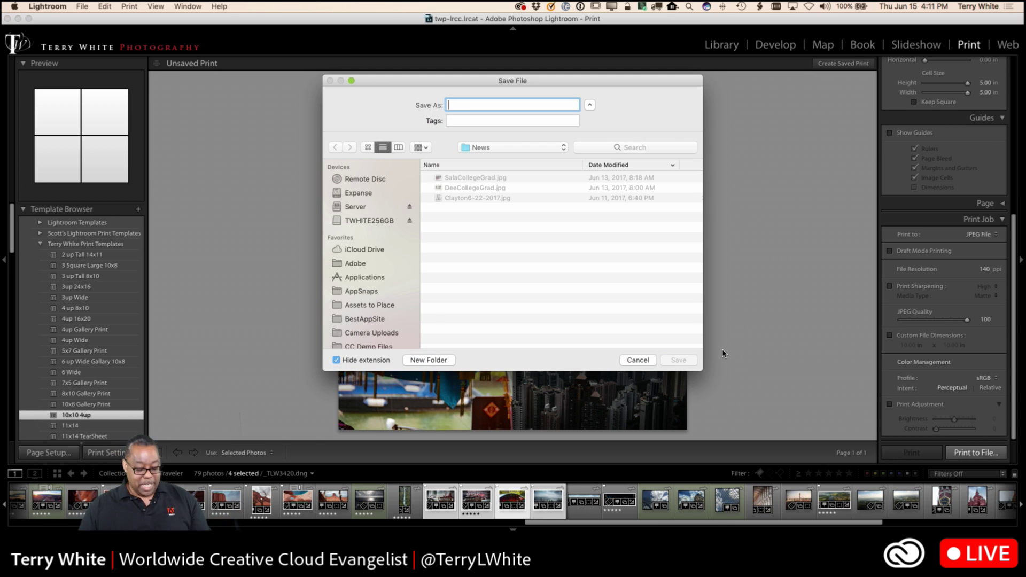
pyautogui.press('super+d')
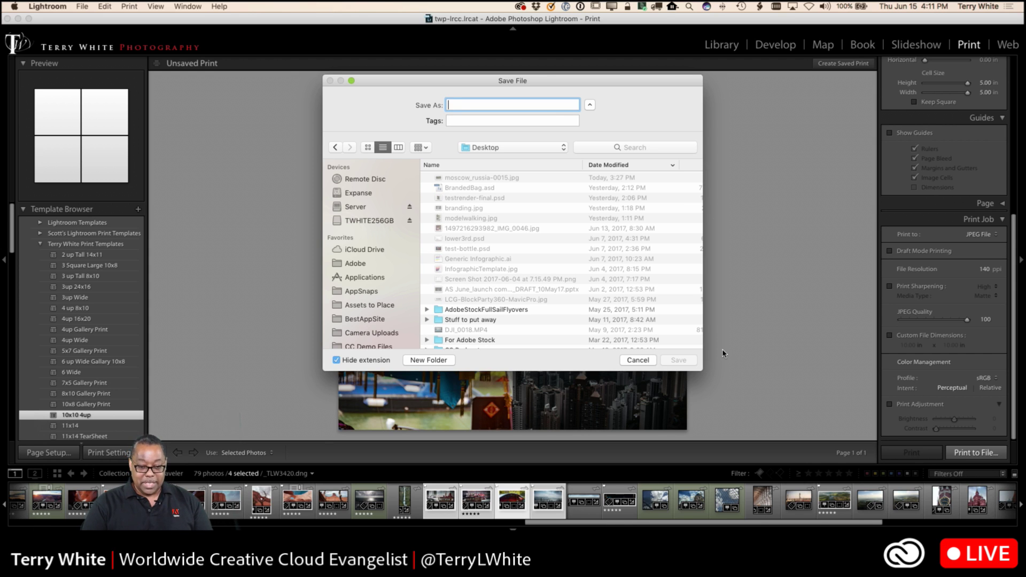
pyautogui.write('HongK')
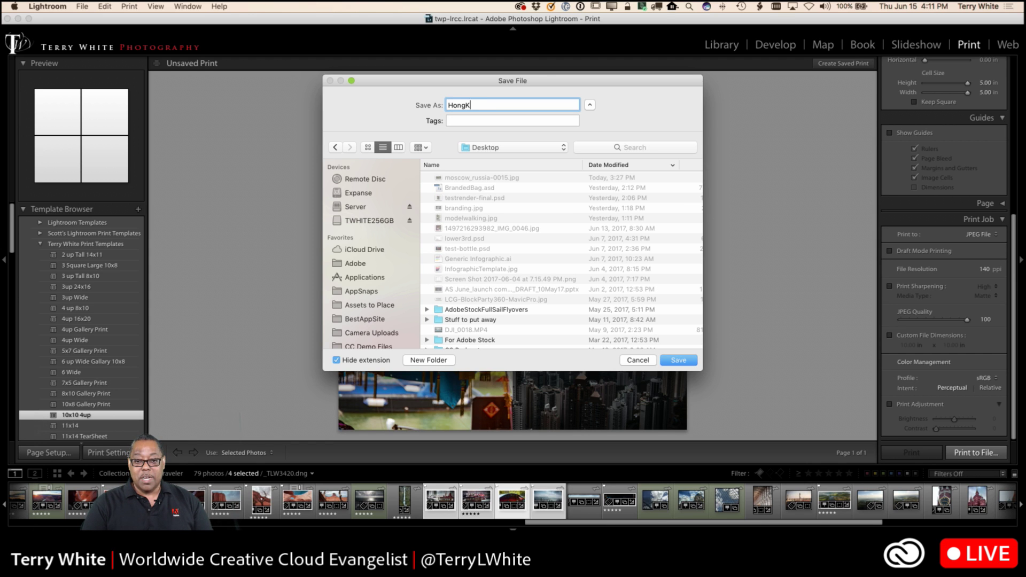
pyautogui.write('ong-4up')
pyautogui.press('Return')
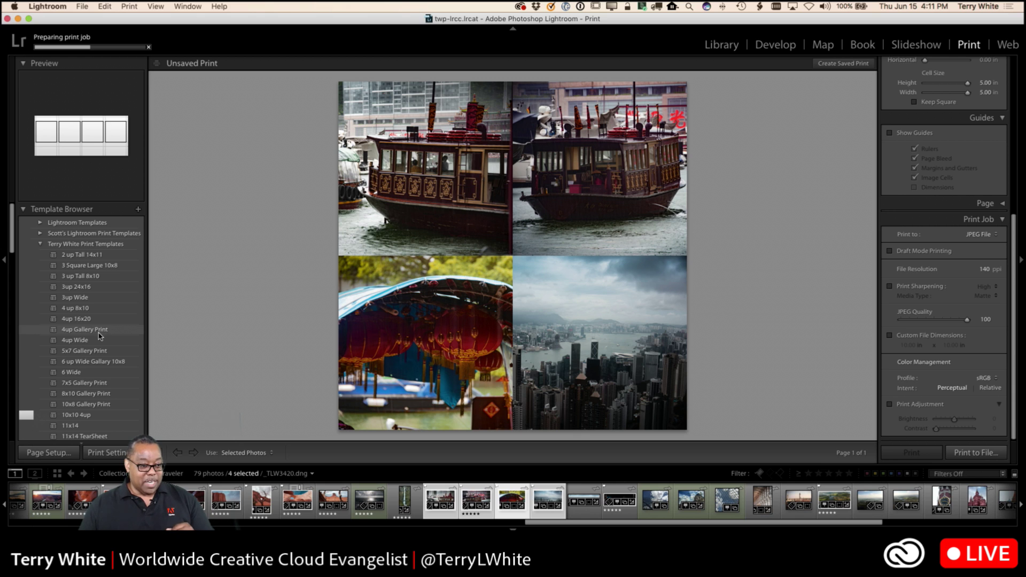
# Step: Apply the 3up Wide print template and examine its layout, print job and page settings
pyautogui.click(98, 298)
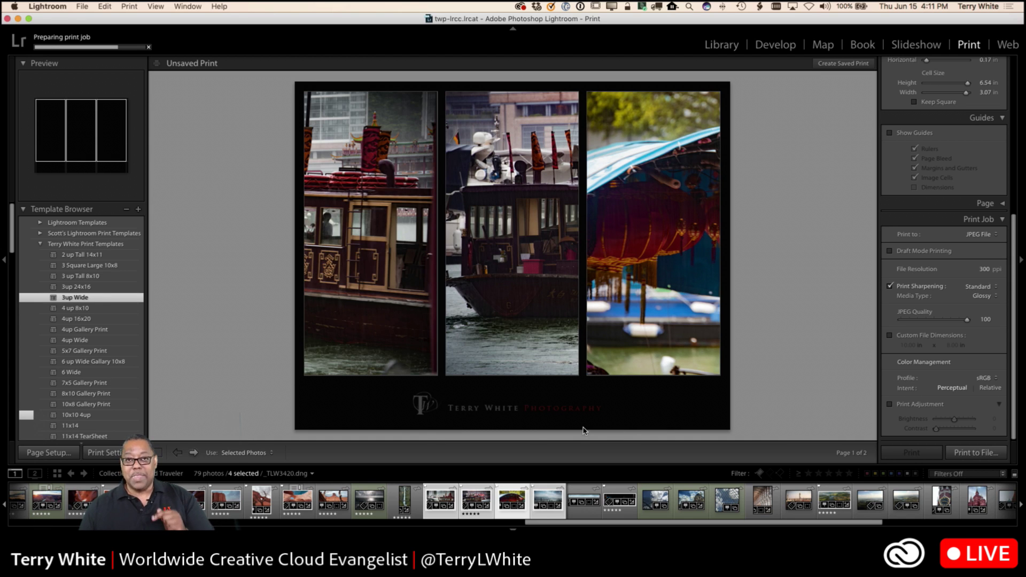
pyautogui.scroll(5, 993, 344)
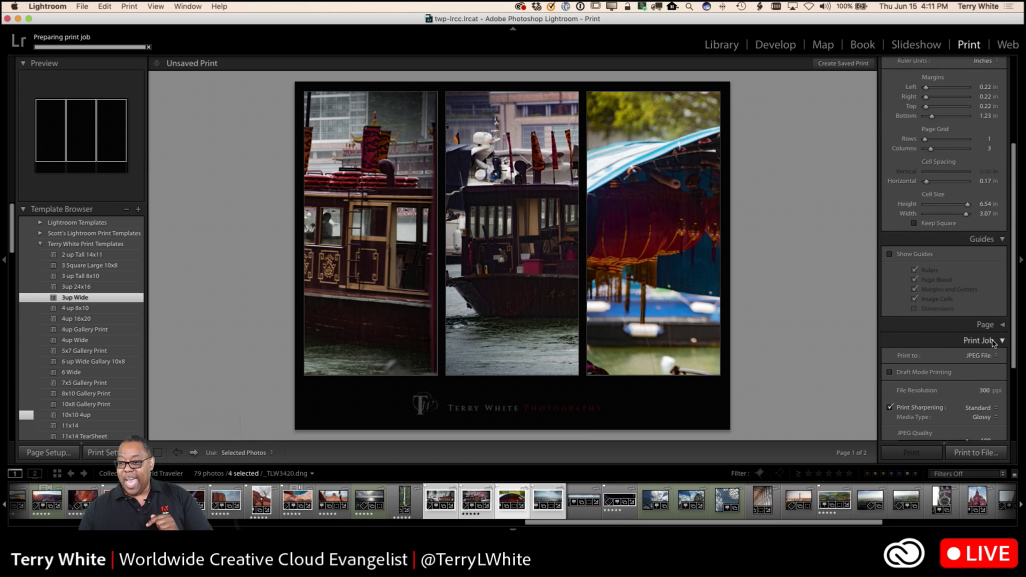
pyautogui.scroll(2, 993, 344)
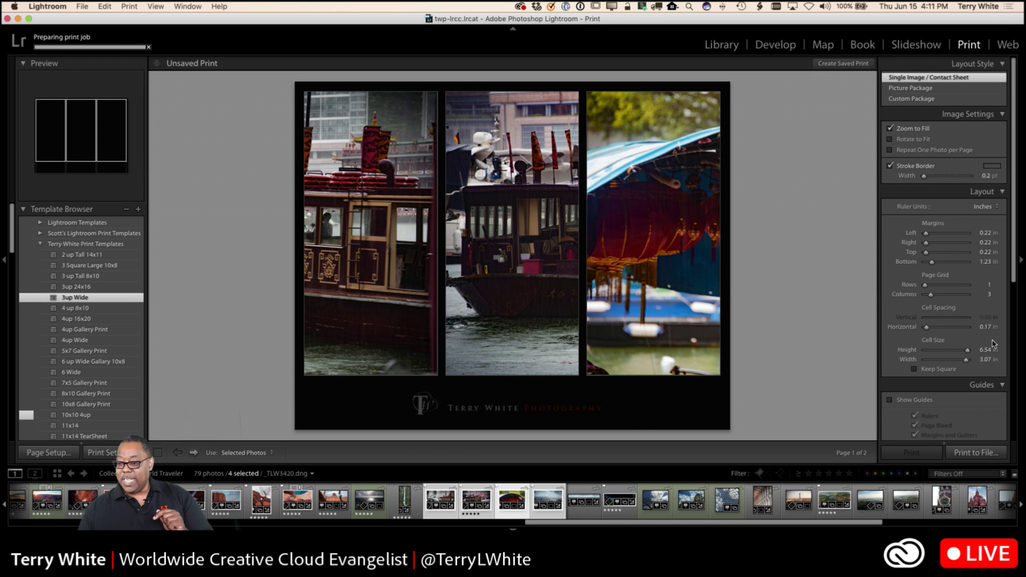
pyautogui.scroll(-2, 989, 346)
pyautogui.scroll(-10, 985, 347)
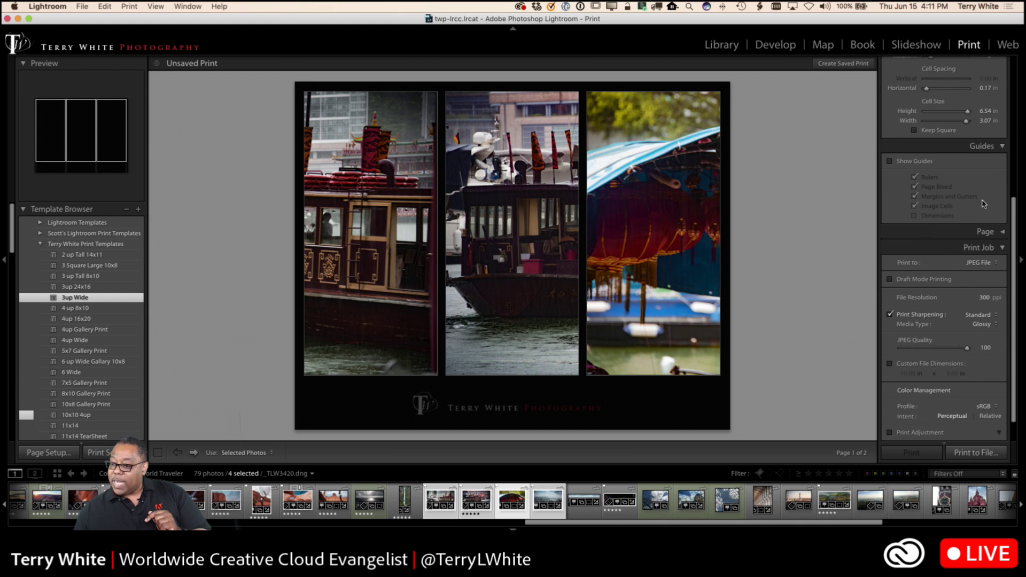
pyautogui.click(1002, 236)
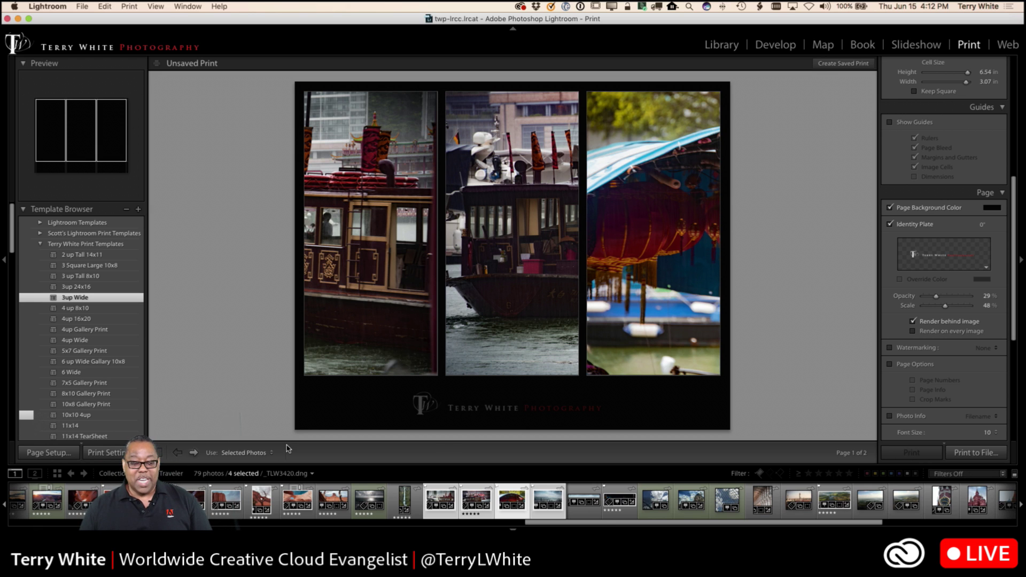
# Step: Apply the 6 up Wide Gallary 10x8 template and add two desert rock photos to the selection to fill its cells
pyautogui.click(103, 364)
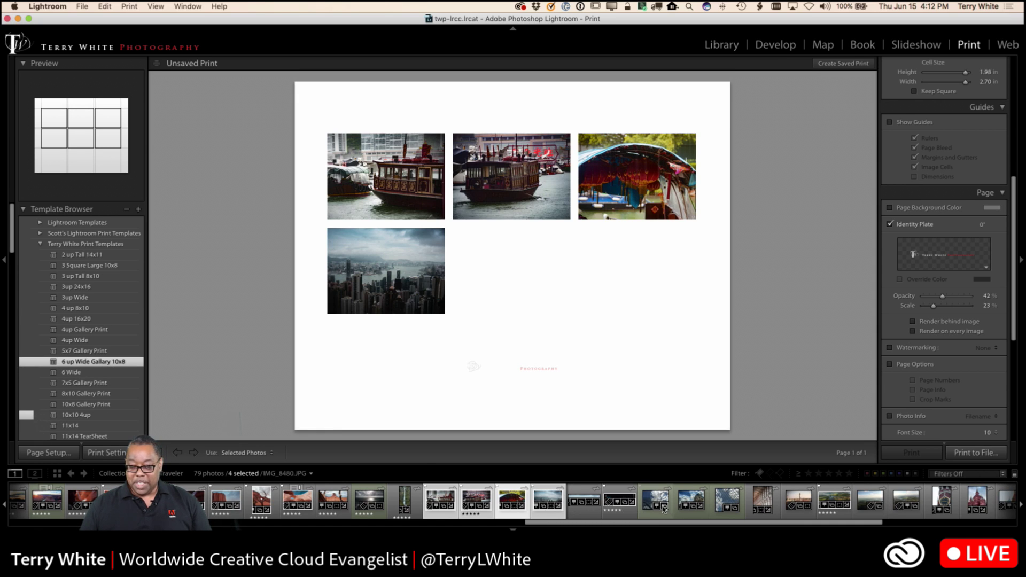
pyautogui.keyDown('super'); pyautogui.click(329, 500); pyautogui.keyUp('super')
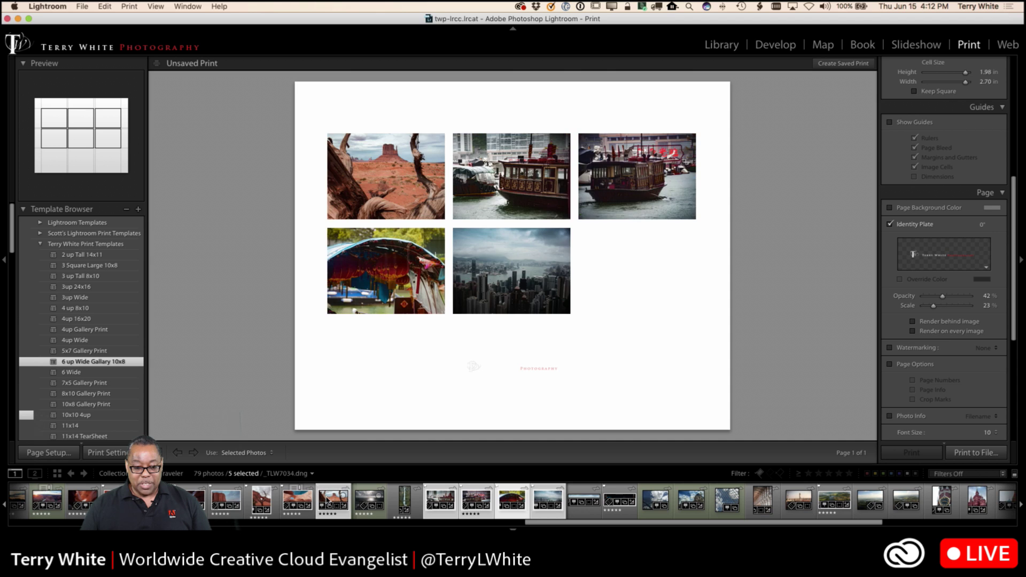
pyautogui.keyDown('super'); pyautogui.click(297, 503); pyautogui.keyUp('super')
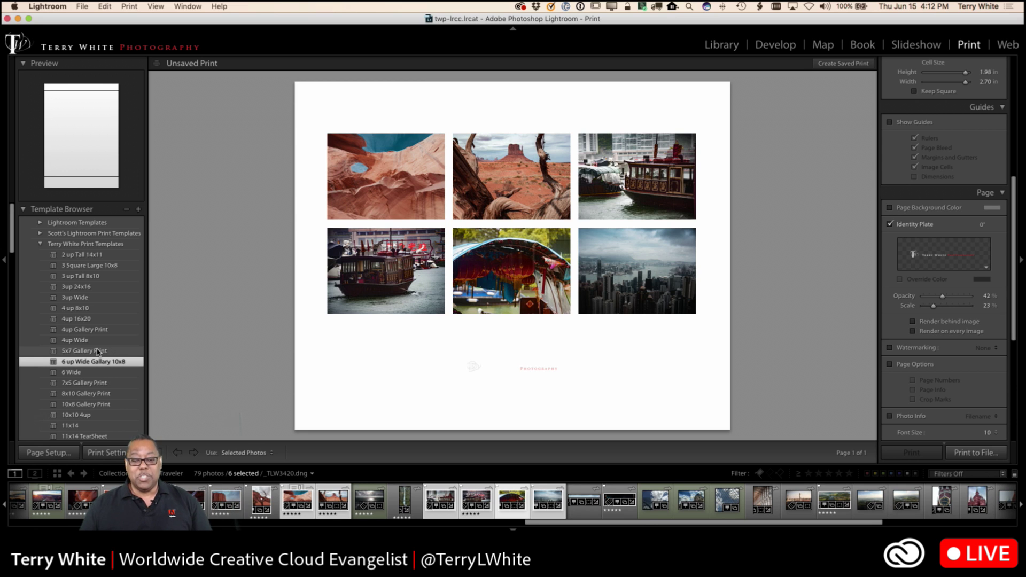
# Step: Replace the selection with six landscapes: the red boathouse, river canyon sunset, two slot canyons, sandstone rock hole and dark ocean
pyautogui.hscroll(-3, 512, 502)
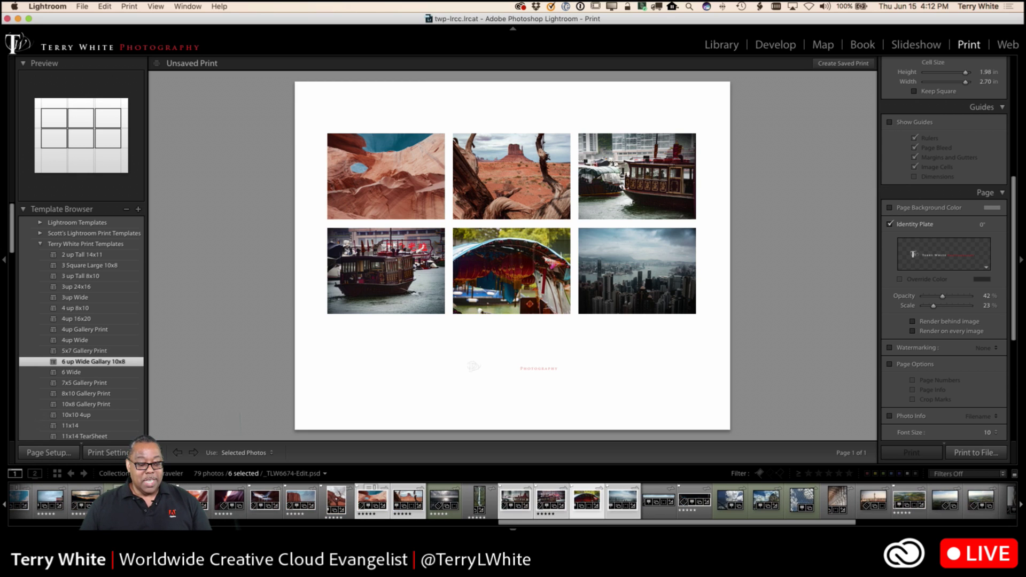
pyautogui.click(122, 500)
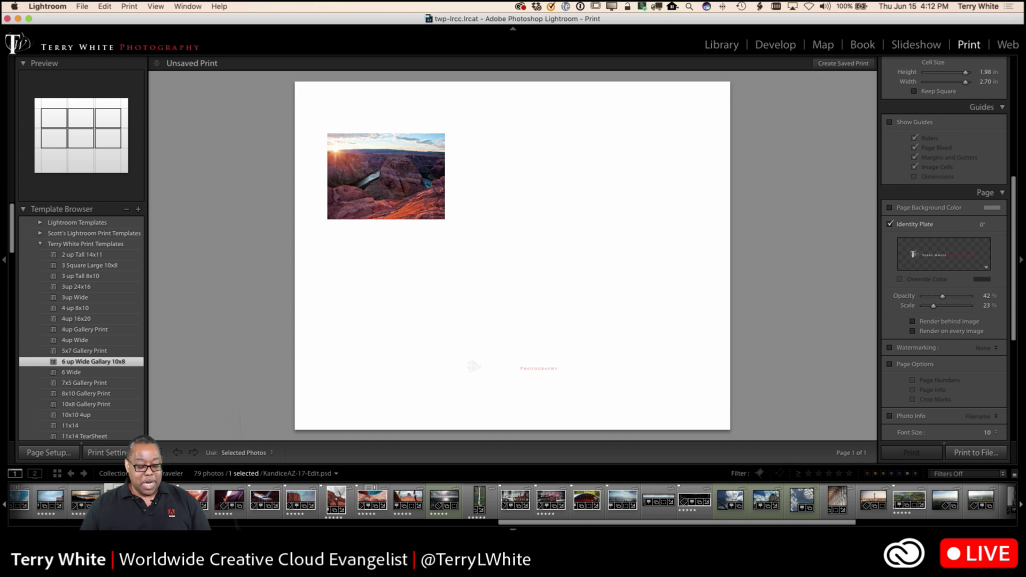
pyautogui.keyDown('super'); pyautogui.click(51, 500); pyautogui.keyUp('super')
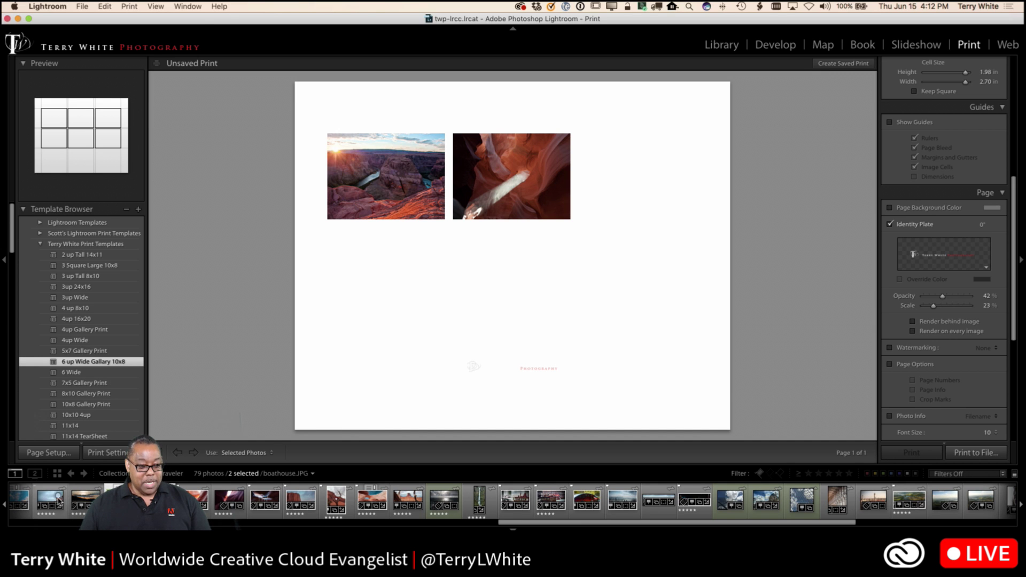
pyautogui.keyDown('super'); pyautogui.click(230, 500); pyautogui.keyUp('super')
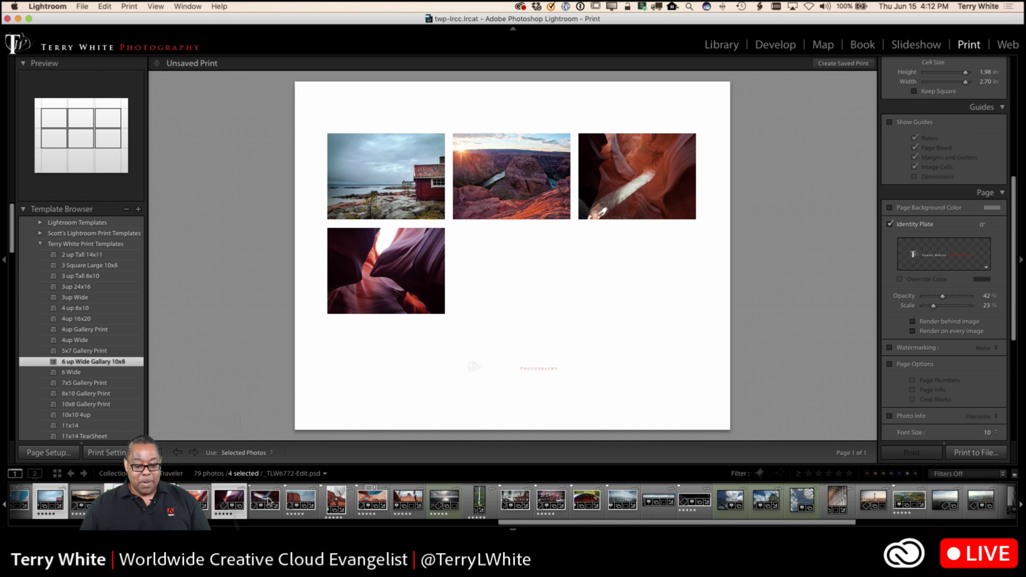
pyautogui.keyDown('super'); pyautogui.click(373, 500); pyautogui.keyUp('super')
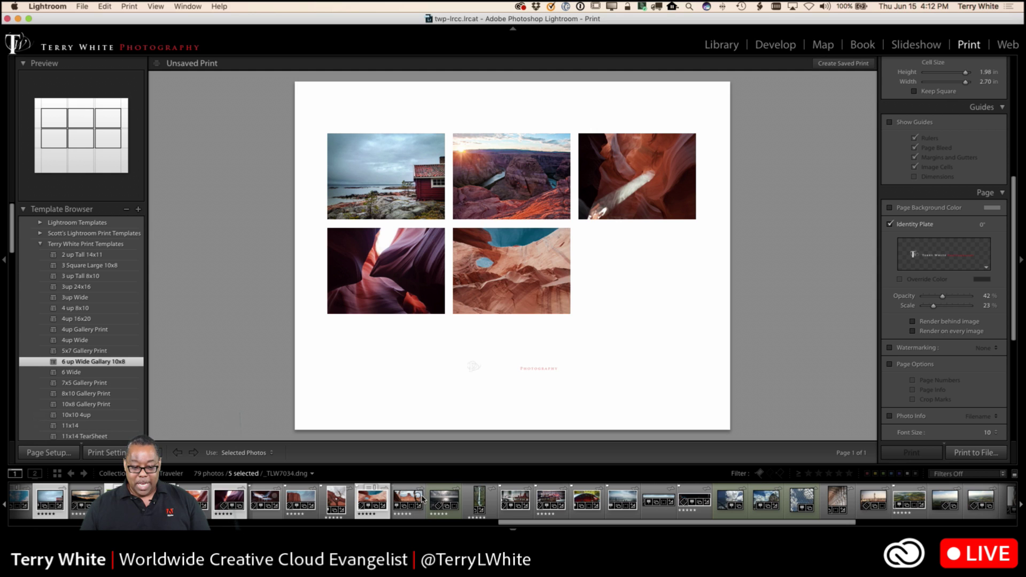
pyautogui.keyDown('super'); pyautogui.click(441, 499); pyautogui.keyUp('super')
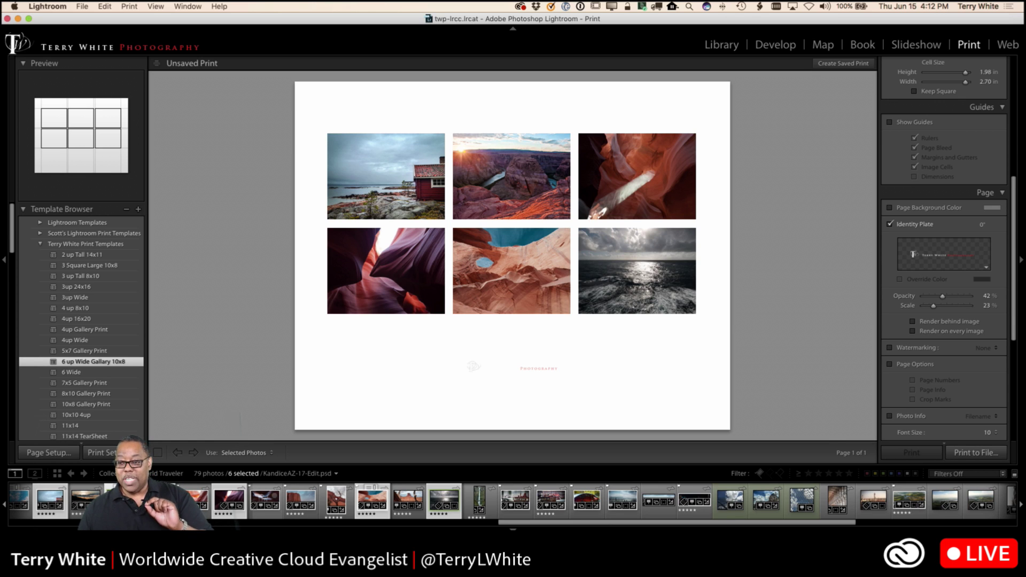
# Step: Set the page's bottom margin to 2.00 in so the six photo cells become taller
pyautogui.scroll(5, 924, 310)
pyautogui.scroll(2, 925, 310)
pyautogui.moveTo(941, 261); pyautogui.dragTo(938, 265)
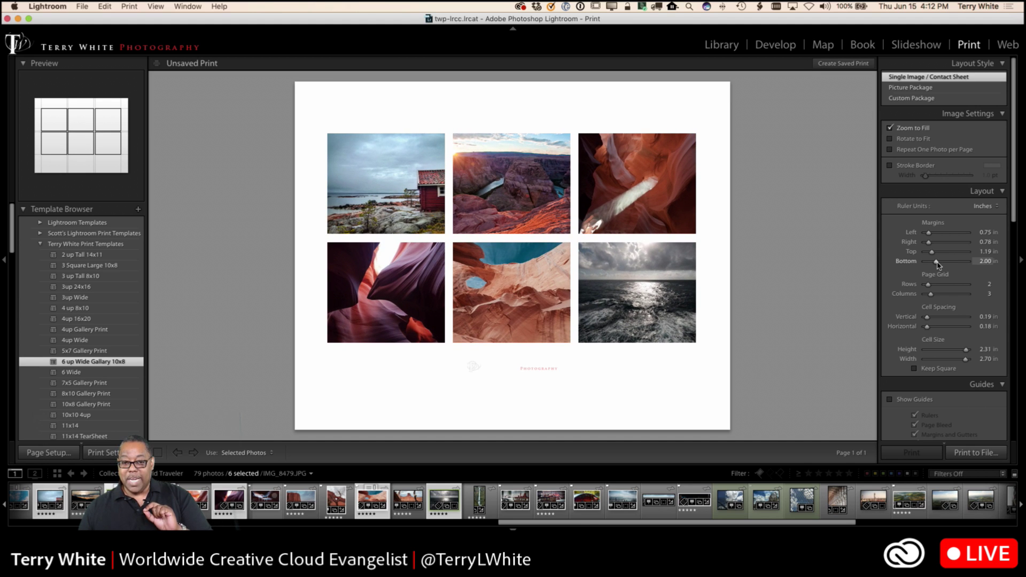
# Step: Reposition the boathouse, purple slot canyon, sandstone rock hole and light-beam canyon photos within their cells
pyautogui.moveTo(427, 199); pyautogui.dragTo(390, 201)
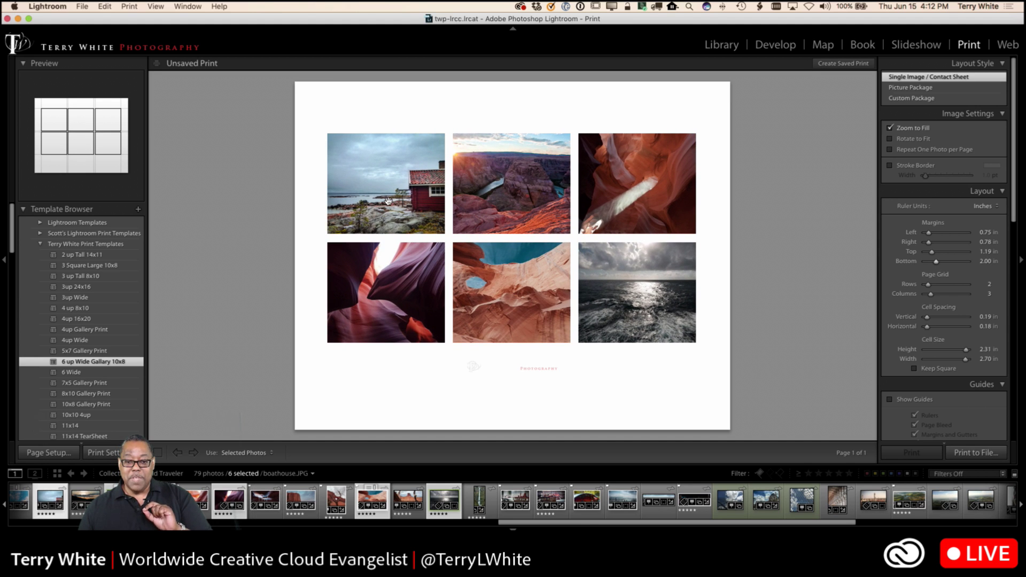
pyautogui.moveTo(402, 282); pyautogui.dragTo(386, 283)
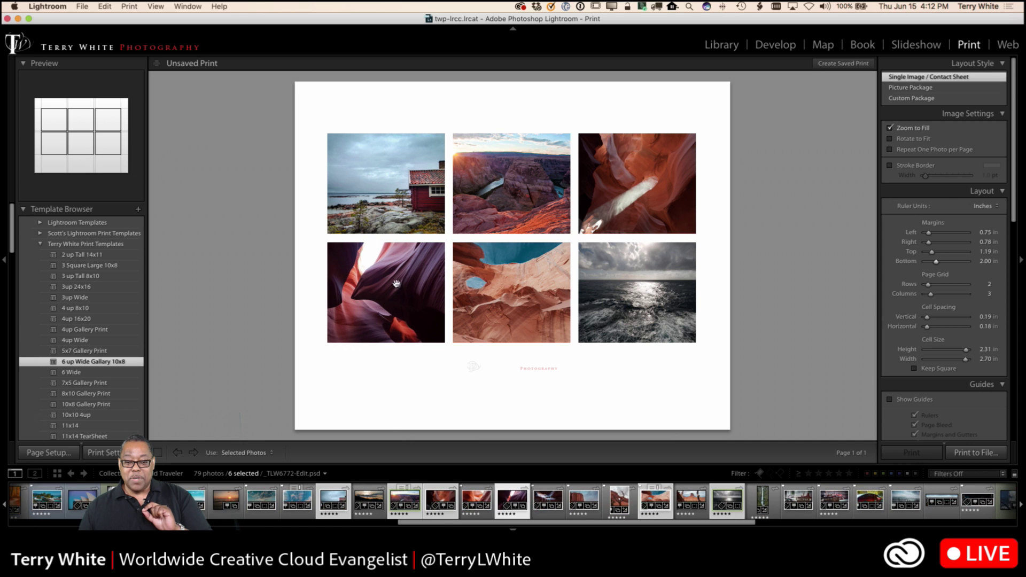
pyautogui.moveTo(489, 288); pyautogui.dragTo(513, 288)
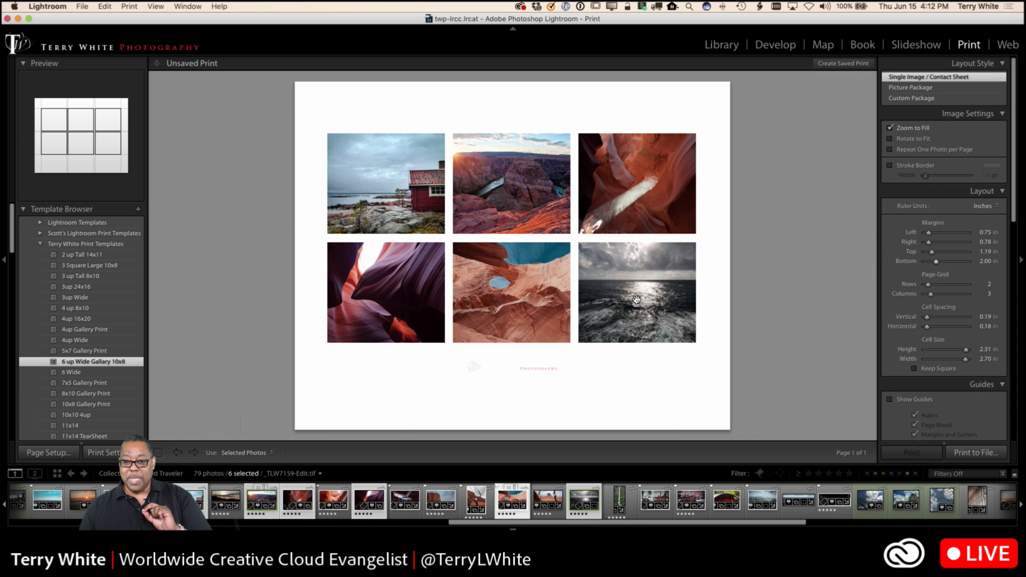
pyautogui.moveTo(651, 212); pyautogui.dragTo(659, 209)
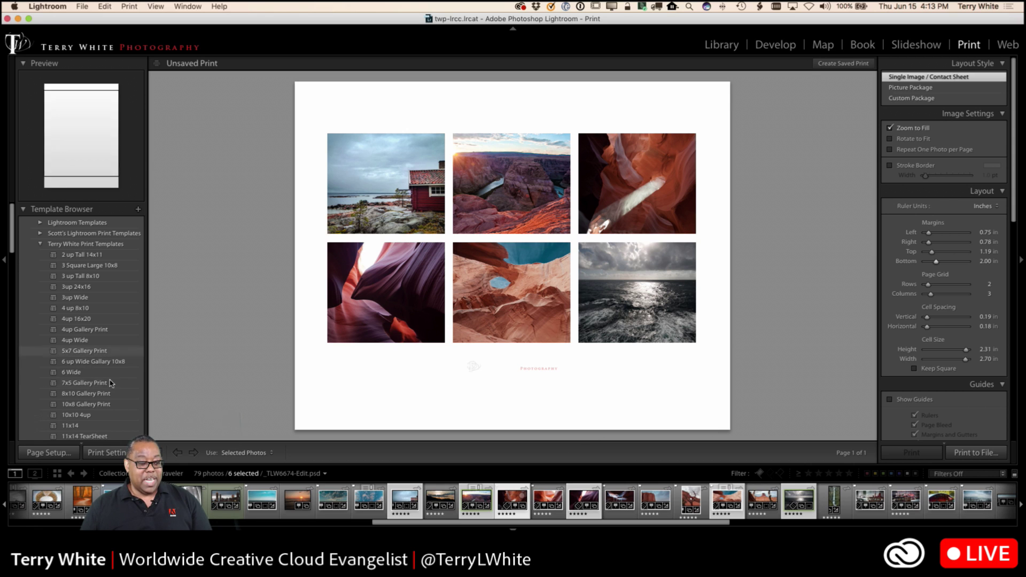
# Step: Try the 20x16 Studio Print and 30x20 Canvas templates on the selected photos
pyautogui.scroll(-3, 127, 395)
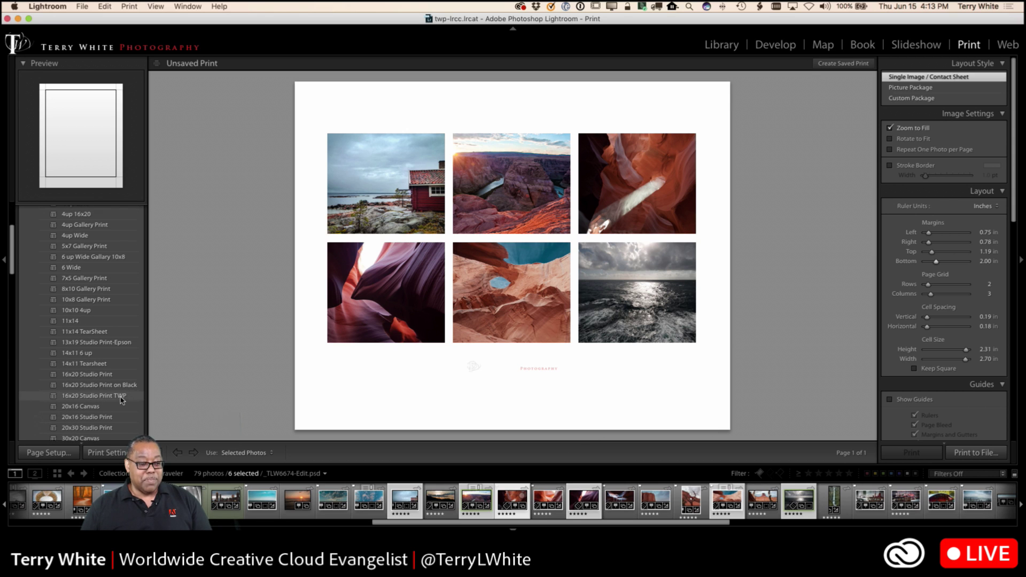
pyautogui.scroll(-3, 122, 399)
pyautogui.scroll(-1, 120, 403)
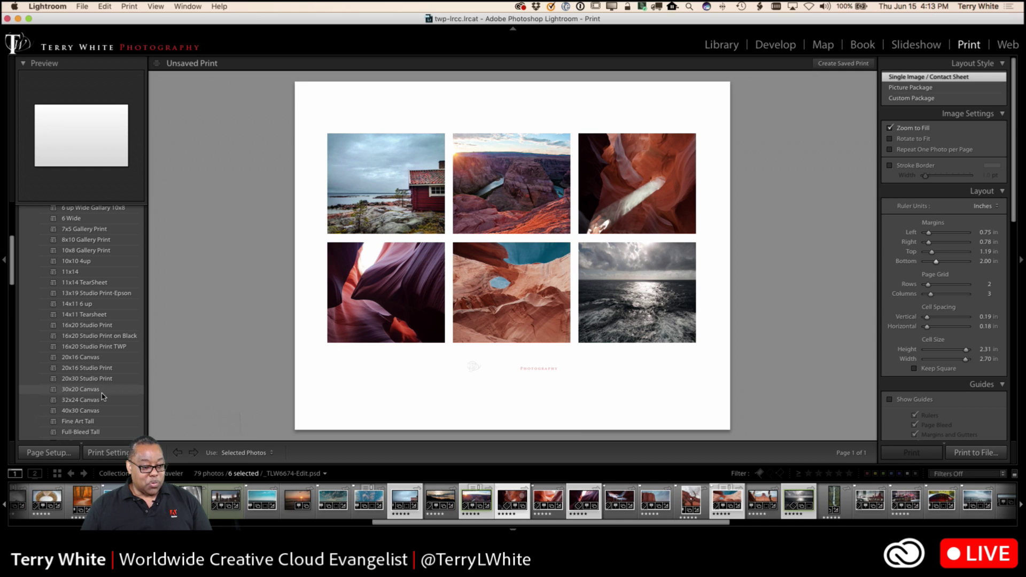
pyautogui.click(105, 368)
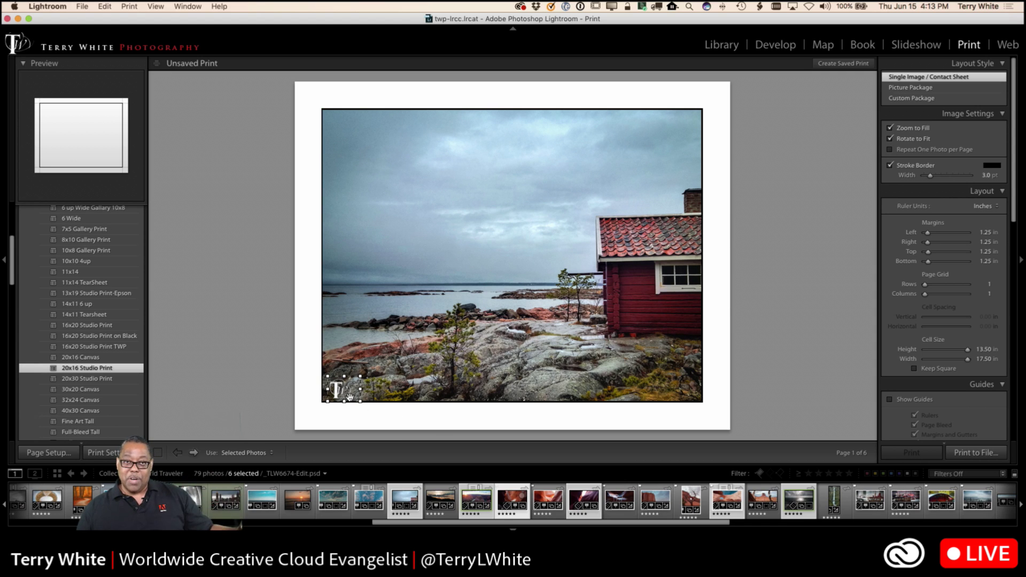
pyautogui.click(390, 424)
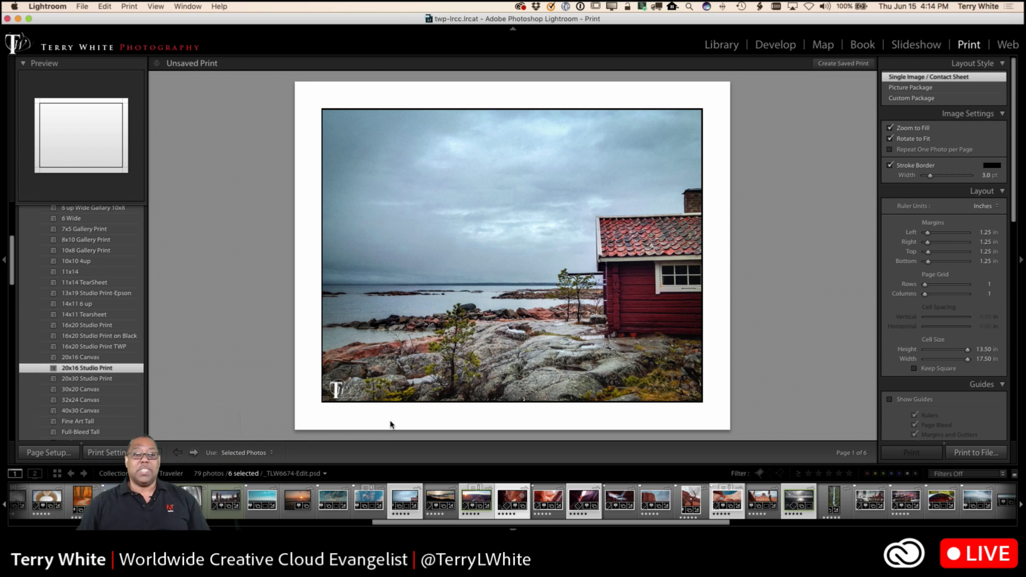
pyautogui.click(98, 395)
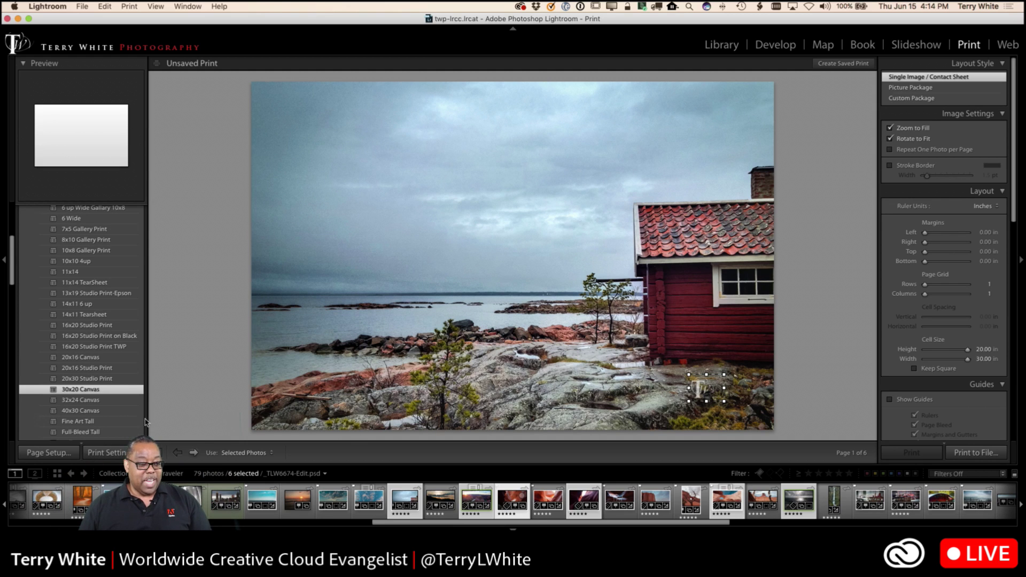
# Step: Apply the 14x11 6 up template and reposition the purple slot canyon photo within its cell
pyautogui.scroll(4, 92, 412)
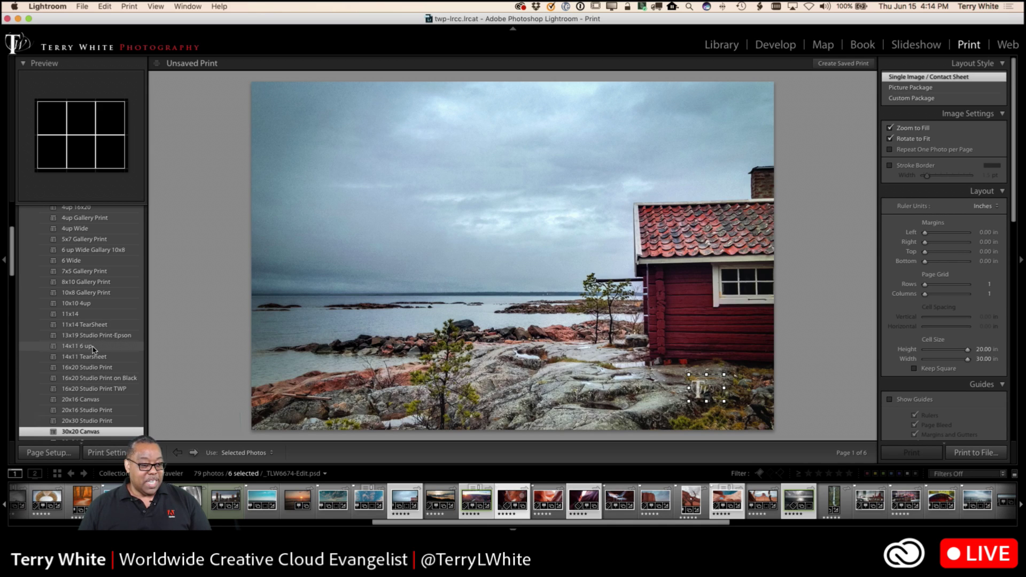
pyautogui.click(93, 347)
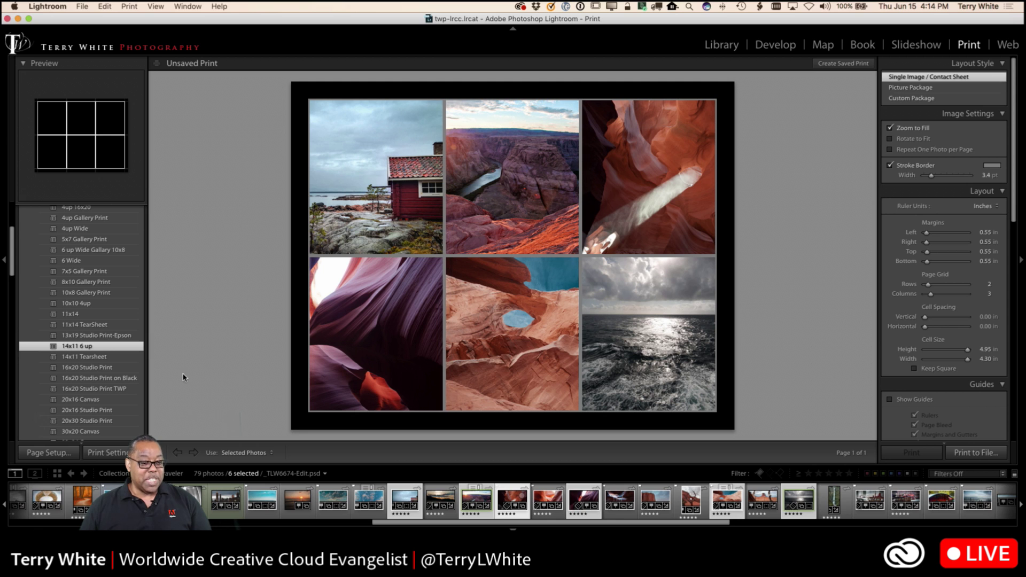
pyautogui.moveTo(403, 344); pyautogui.dragTo(417, 341)
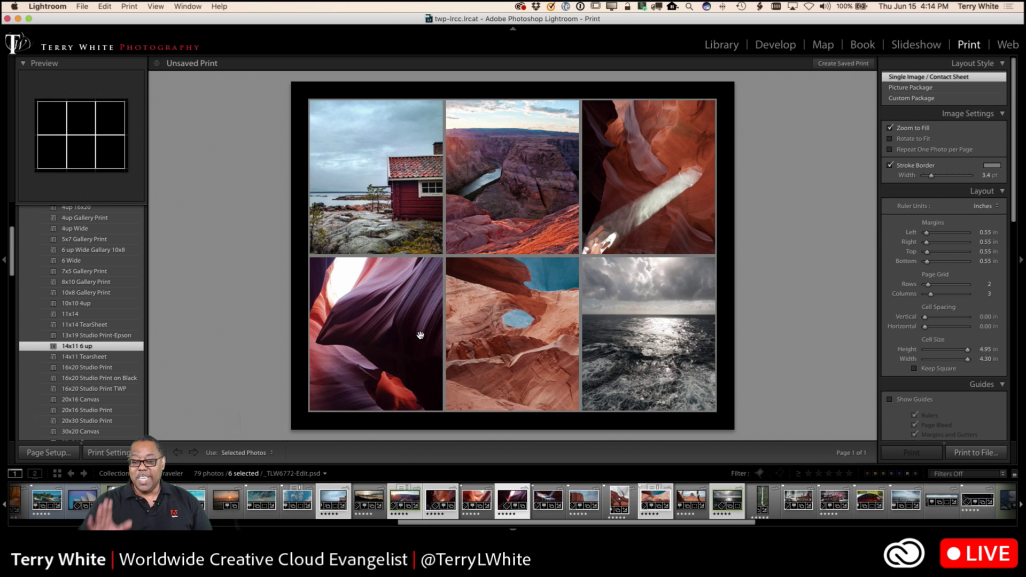
# Step: Preview the exported HongKong-4up.jpg from the desktop and return to Lightroom
pyautogui.press('F11')
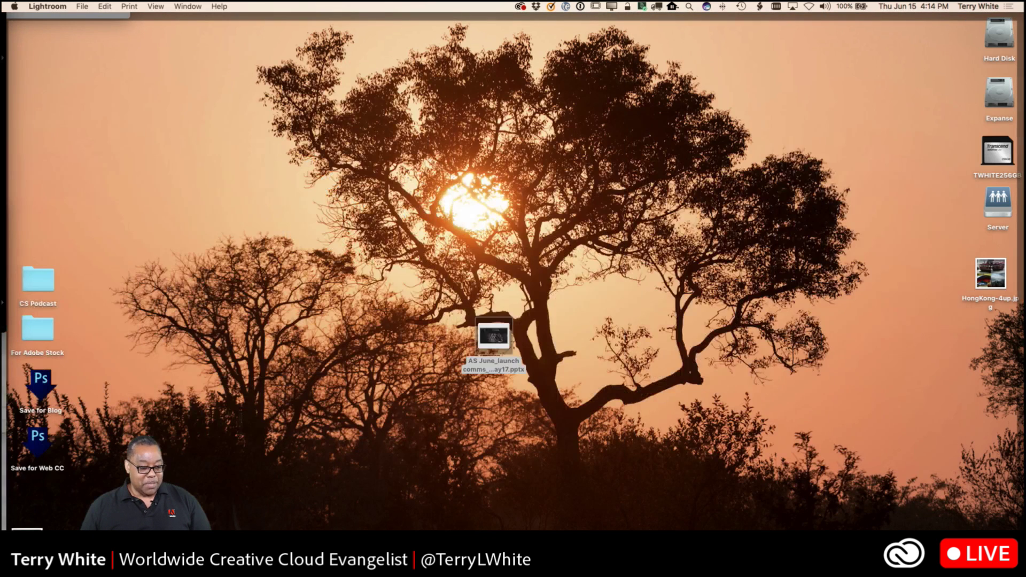
pyautogui.click(992, 274)
pyautogui.press('space')
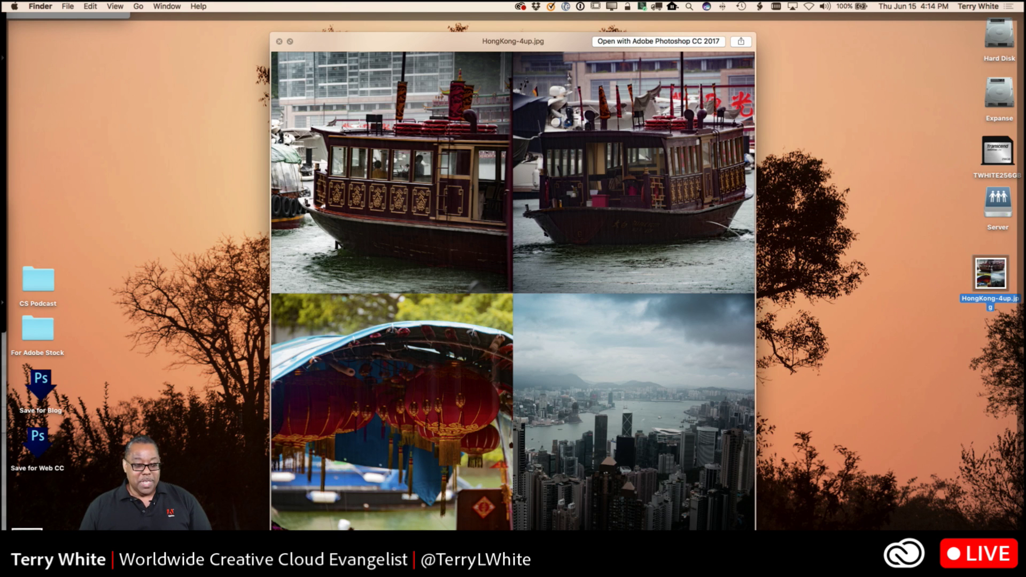
pyautogui.press('super+Tab')
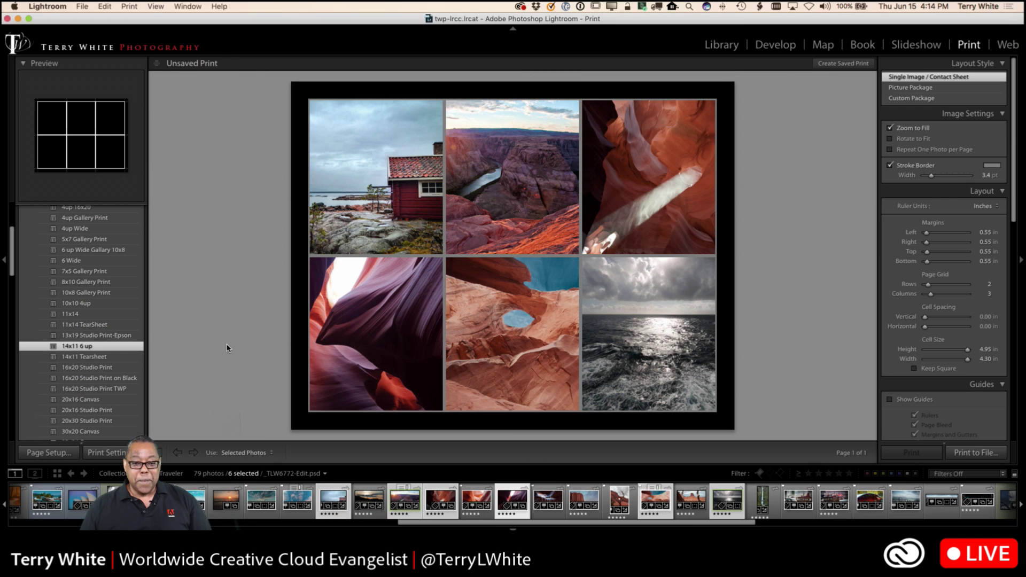